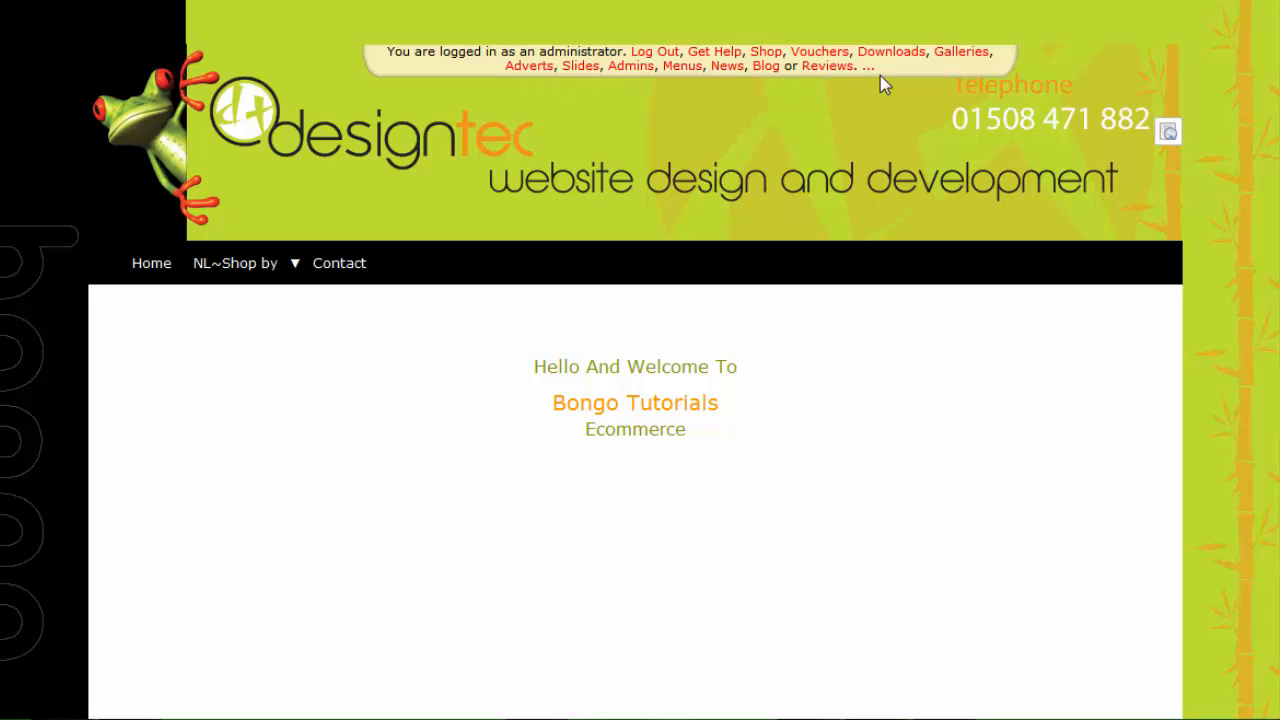
Step: Add a chunk to the home page using the single-column layout in the last row of the layout choices
scroll(612, 369, "down", 3)
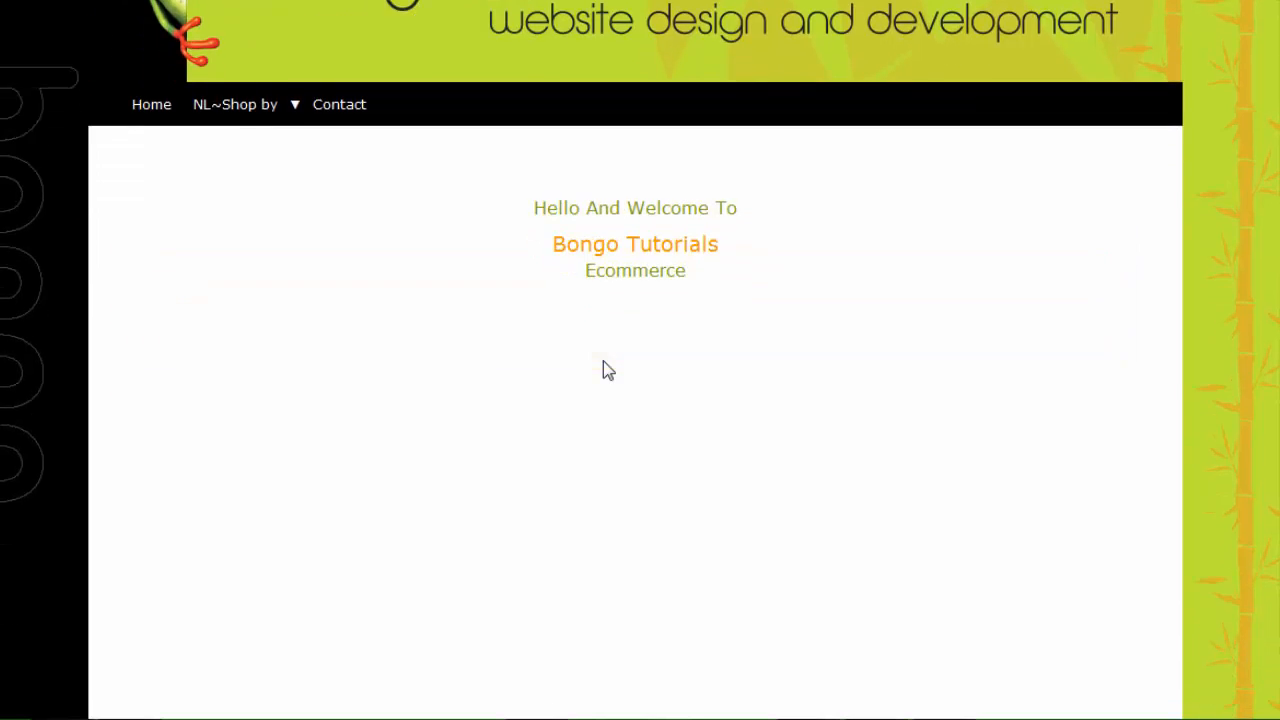
scroll(603, 370, "down", 2)
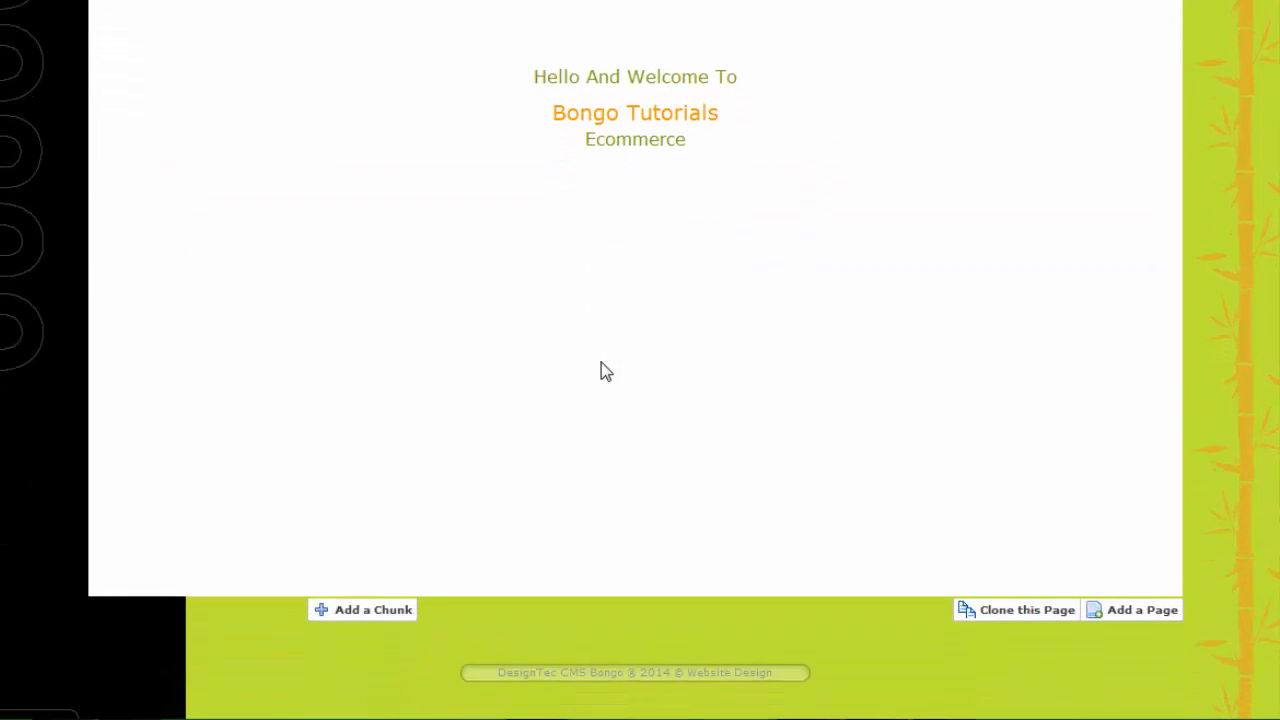
left_click(400, 618)
scroll(440, 425, "down", 3)
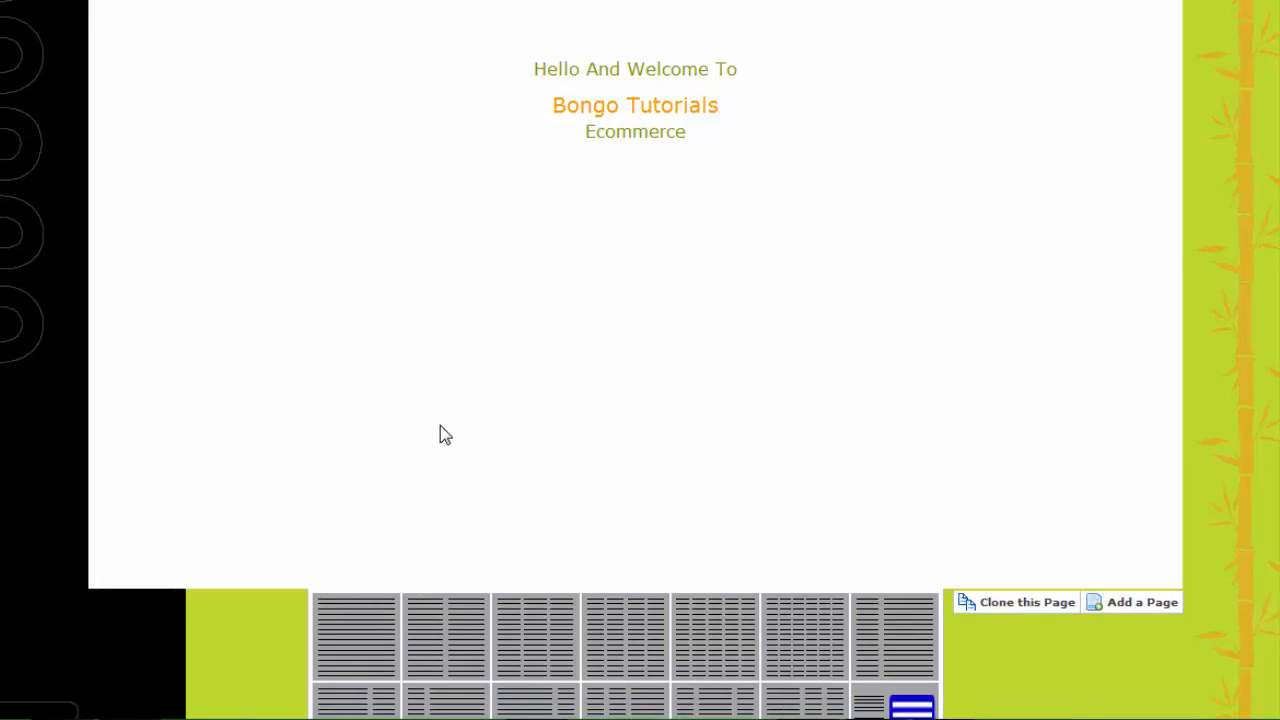
scroll(440, 430, "down", 1)
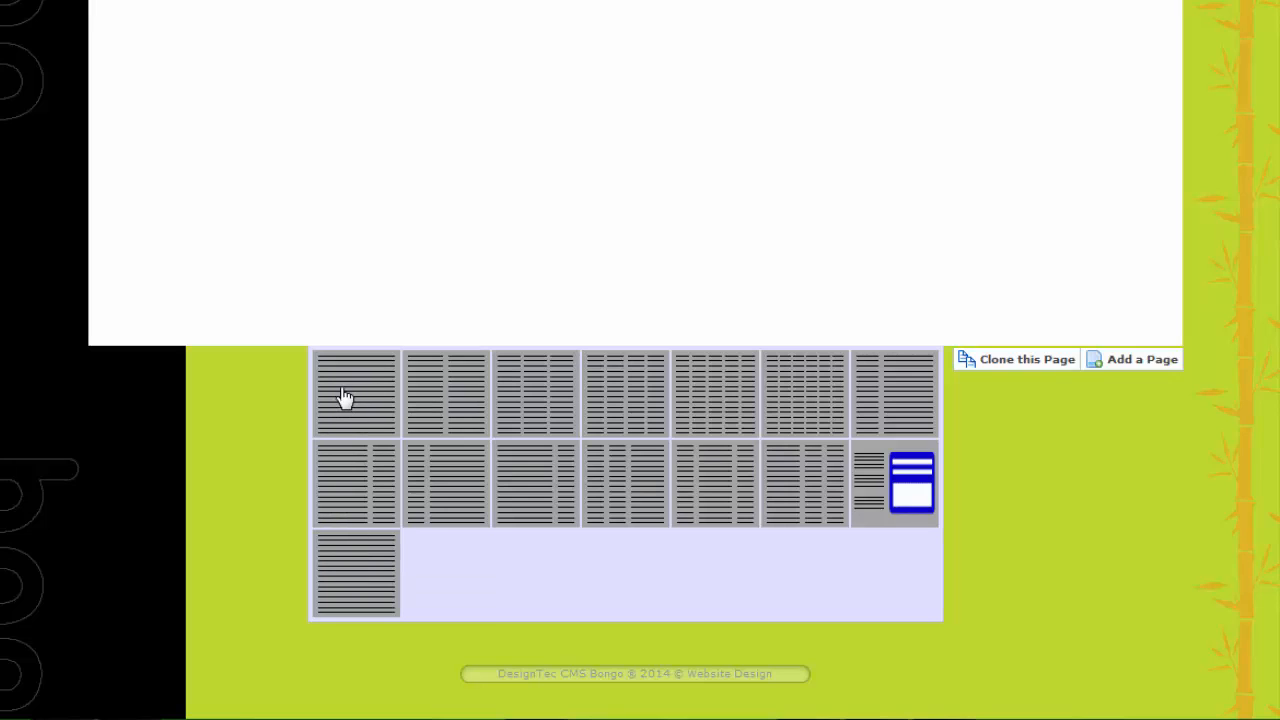
left_click(359, 560)
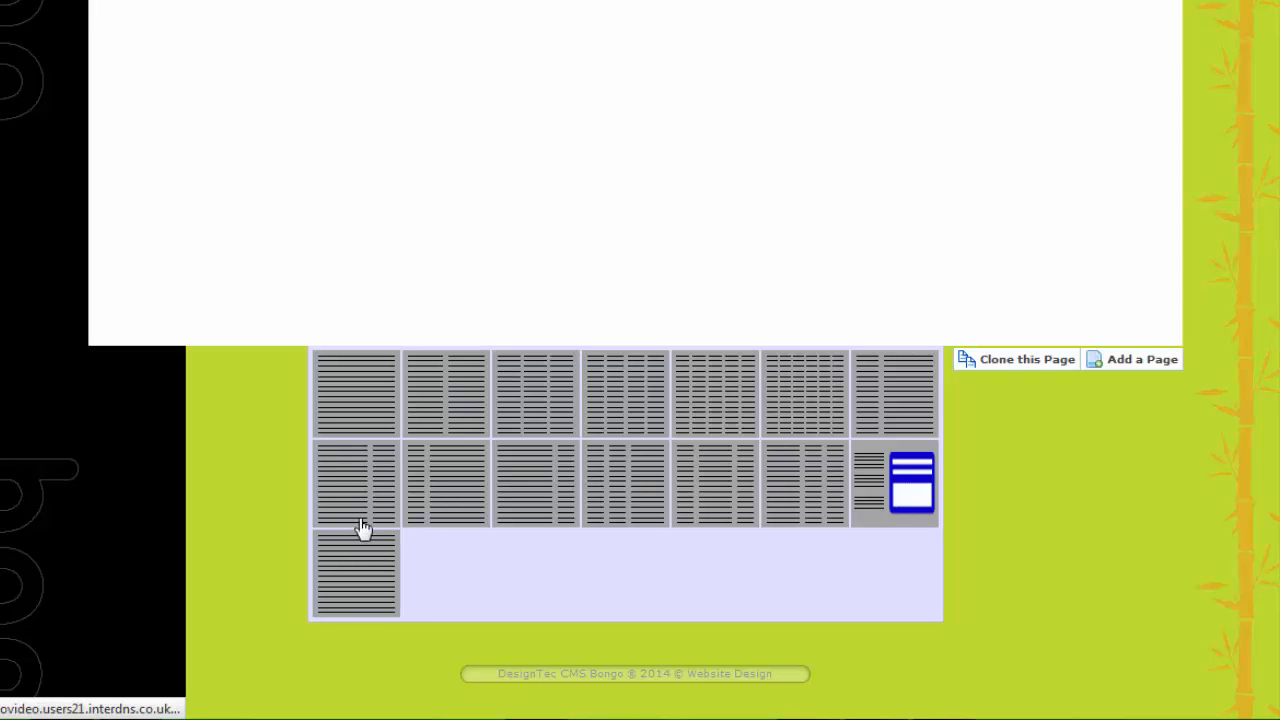
Step: Move the new empty chunk to the top of the page, above the welcome text
scroll(377, 375, "up", 1)
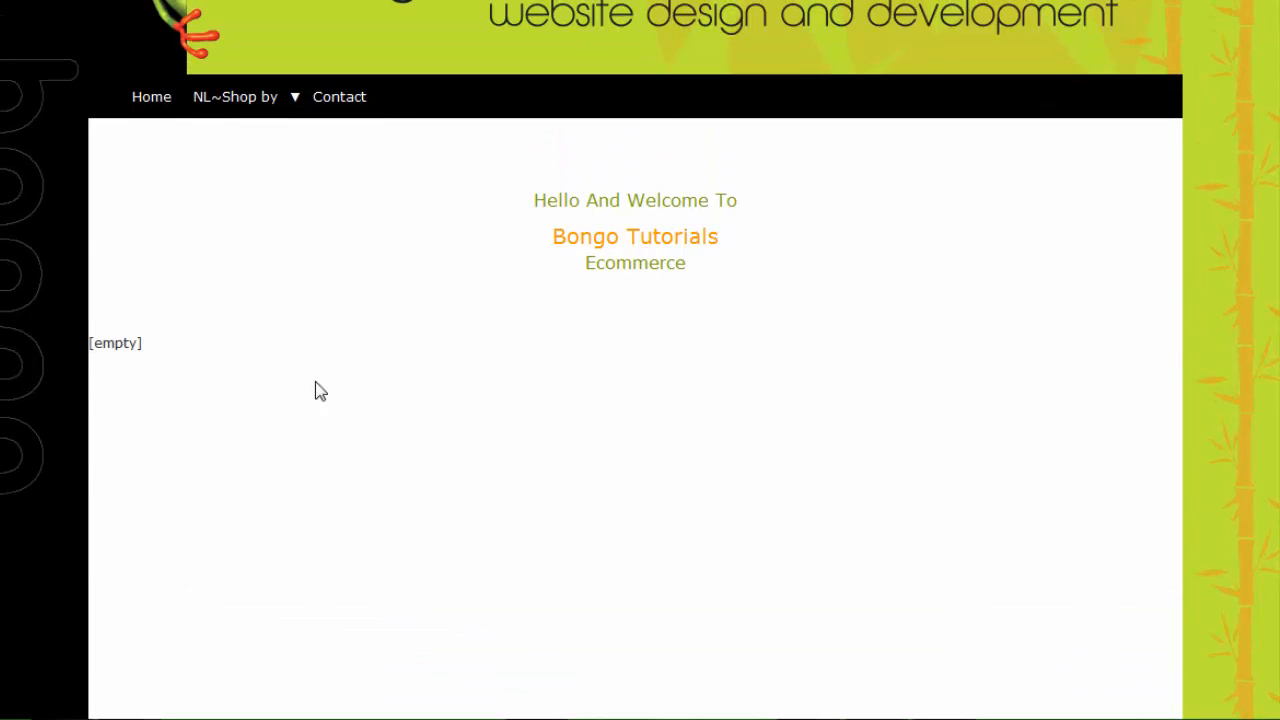
mouse_move(160, 357)
left_click(74, 345)
scroll(258, 365, "up", 1)
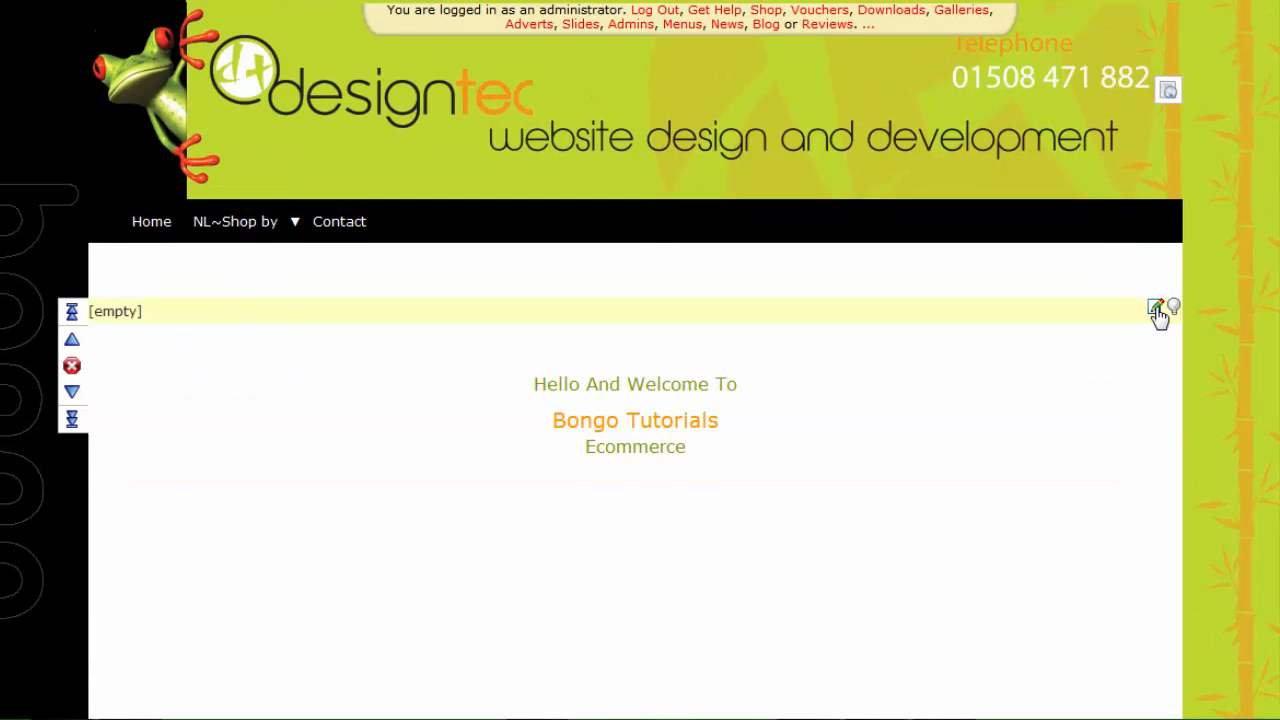
Step: Enter #slider# as the content of the empty chunk and save it
left_click(1156, 311)
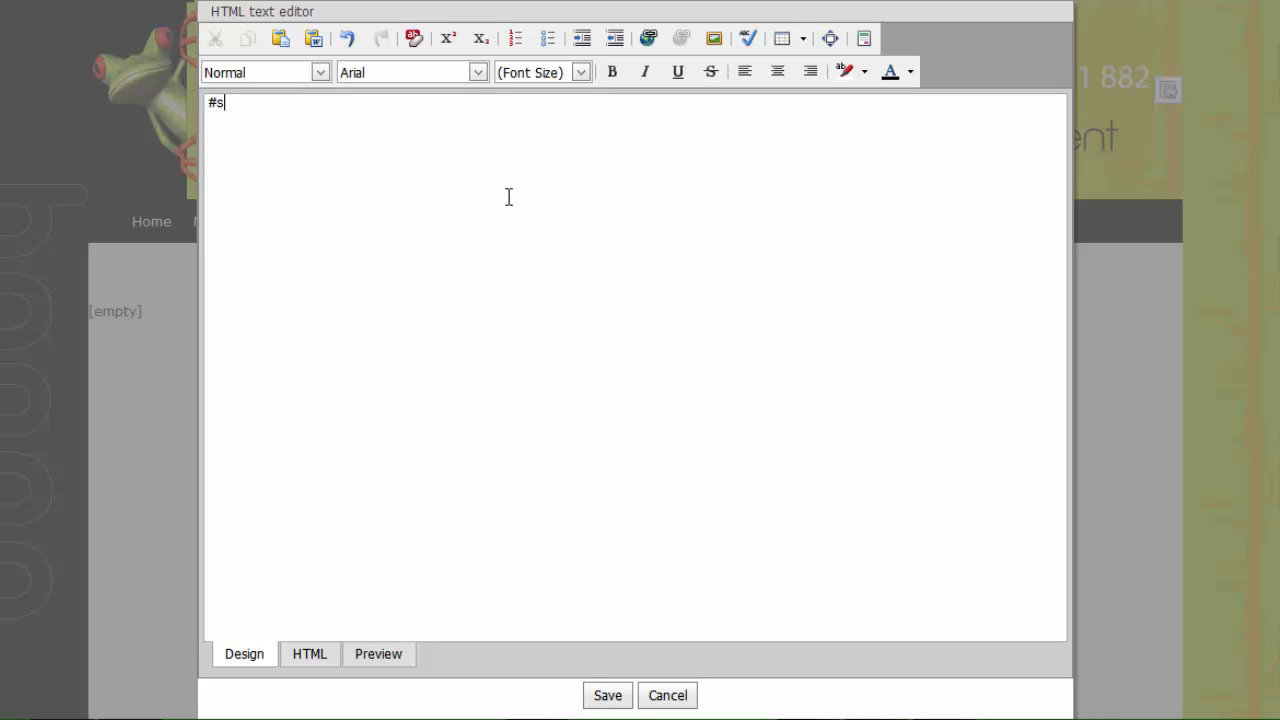
type("lider#")
left_click(587, 696)
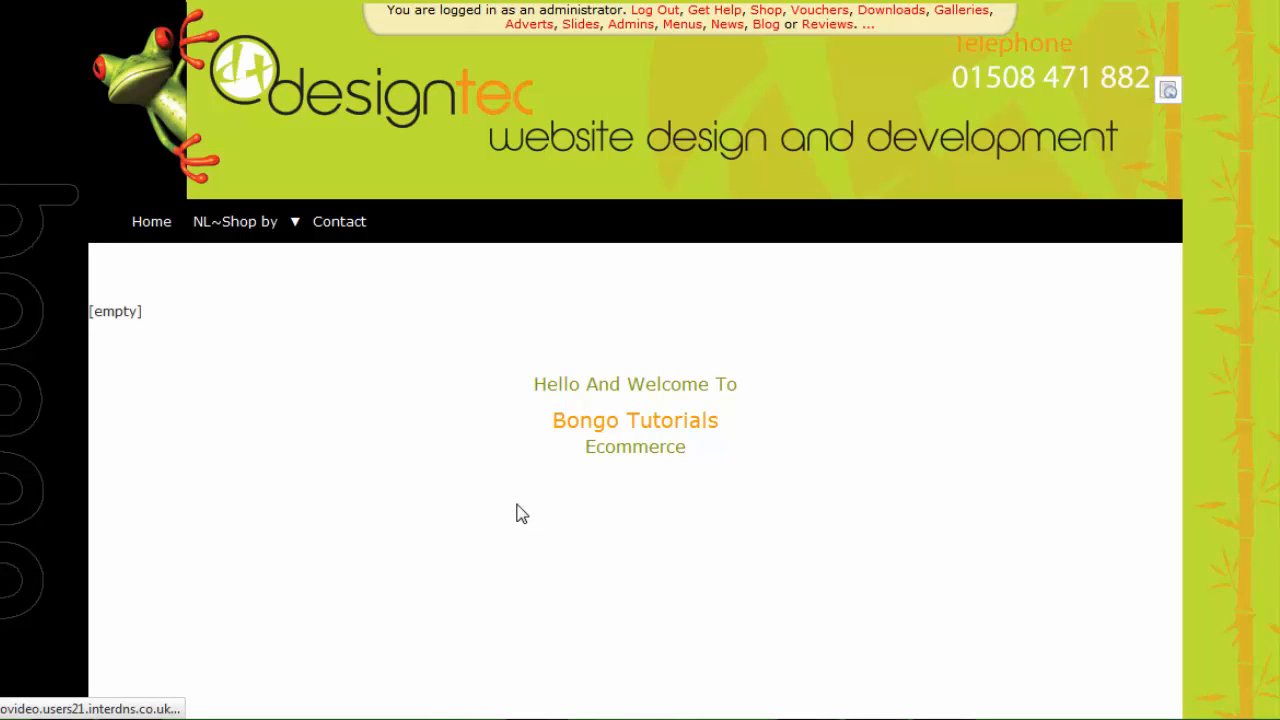
Step: Set the slider's height to 400px and its title text to Hide
mouse_move(413, 367)
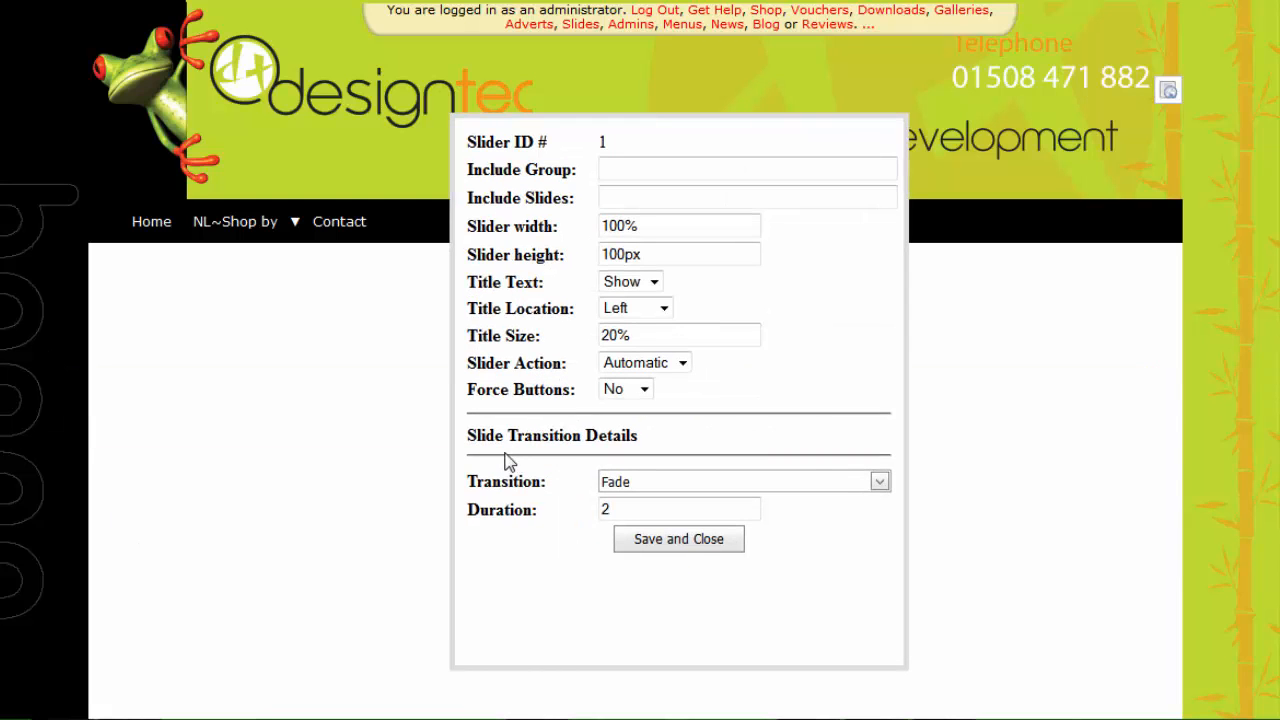
left_click(603, 254)
left_click_drag(609, 254, 597, 258)
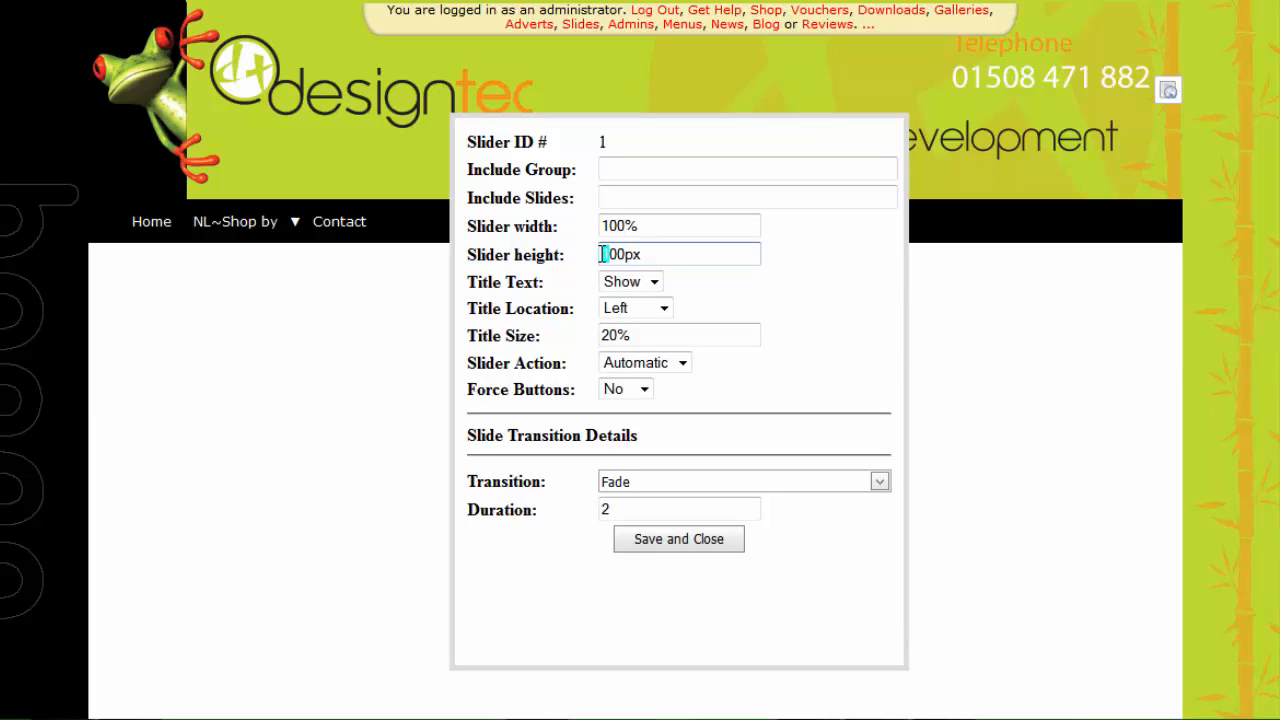
type("4")
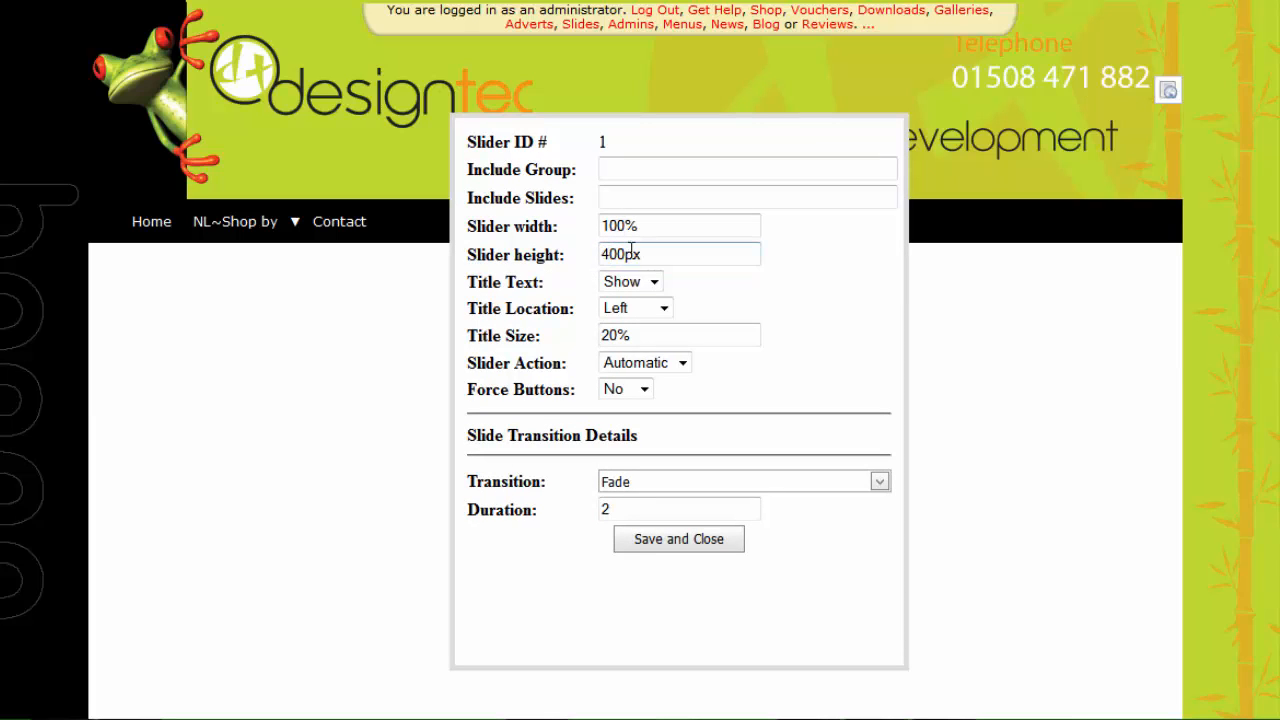
left_click(654, 283)
left_click(636, 305)
Step: Set the slider's included group to home and its transition to Slide
left_click(627, 173)
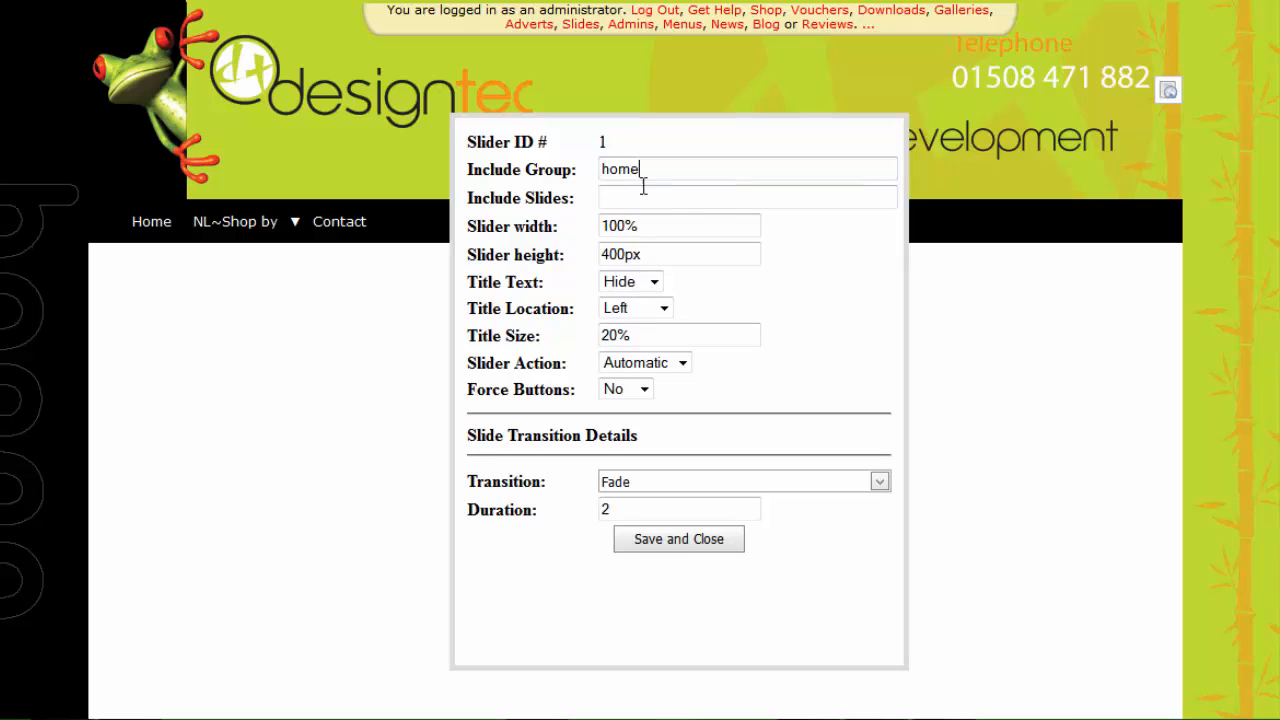
key("Tab")
left_click(878, 482)
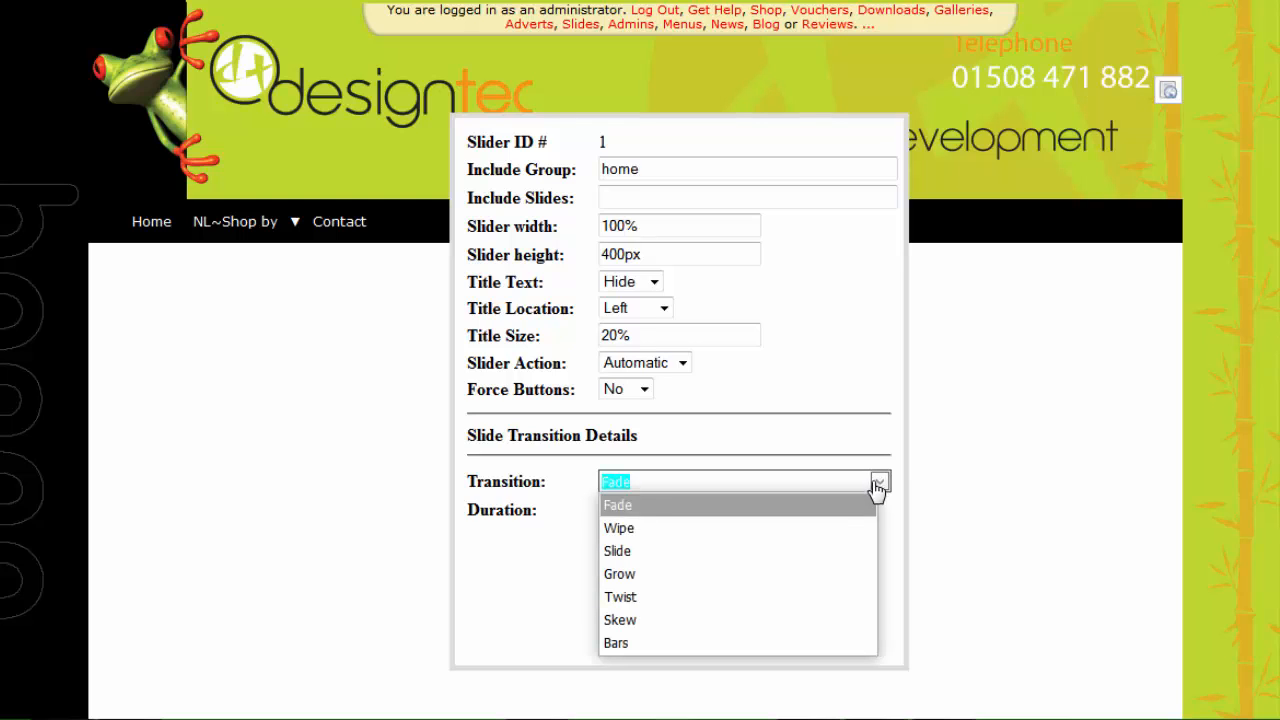
left_click(792, 553)
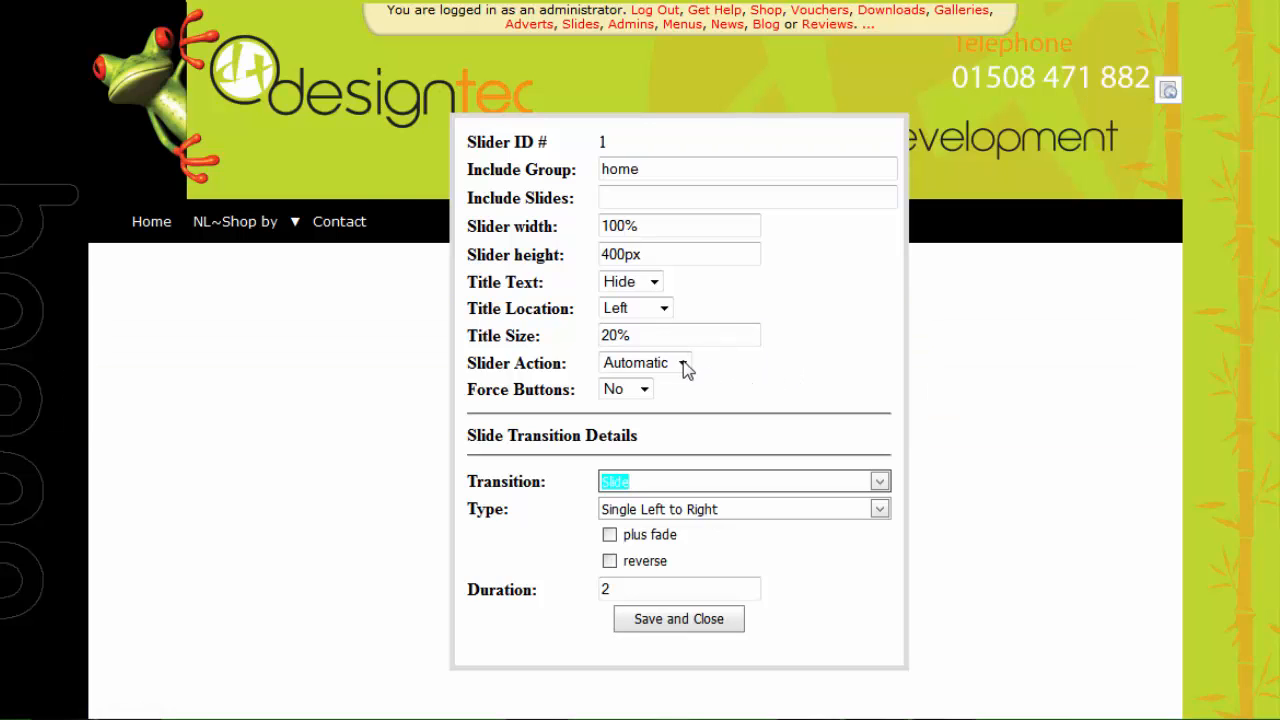
left_click(854, 299)
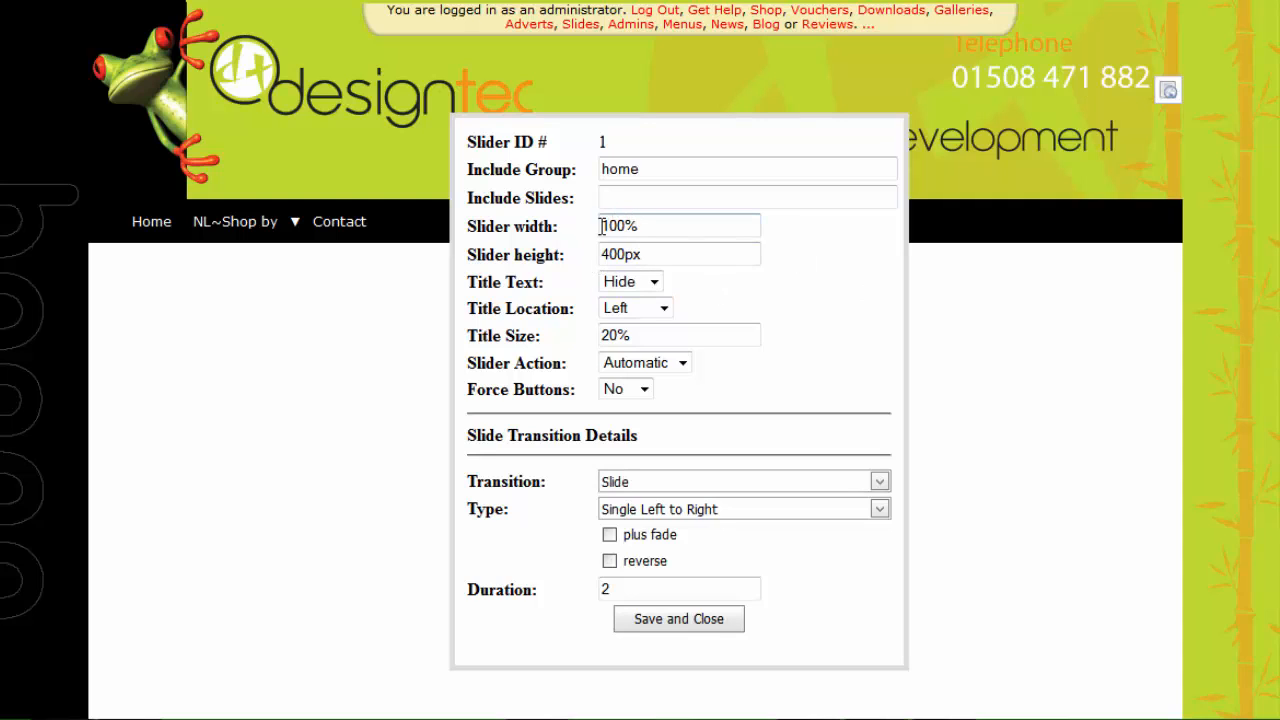
Step: Keep the title text on Hide and the slider action on Automatic, and save and close the slider settings
left_click(654, 283)
left_click(655, 284)
left_click(682, 364)
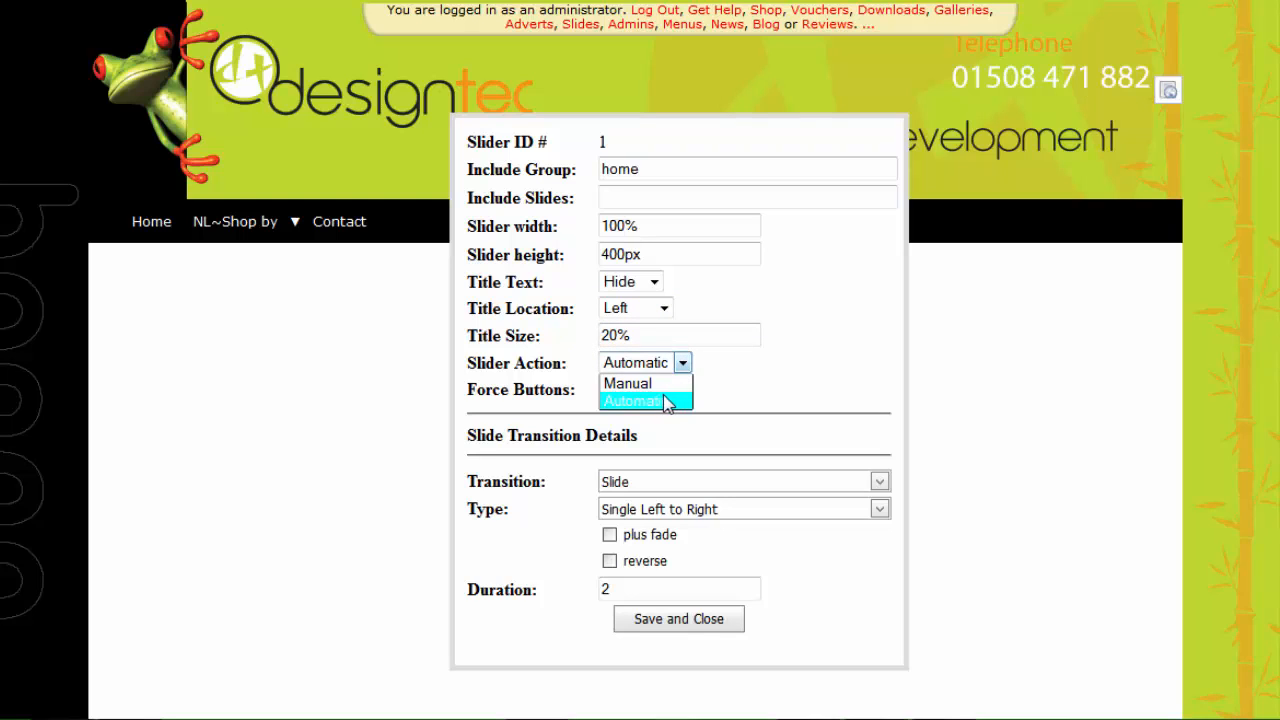
left_click(660, 401)
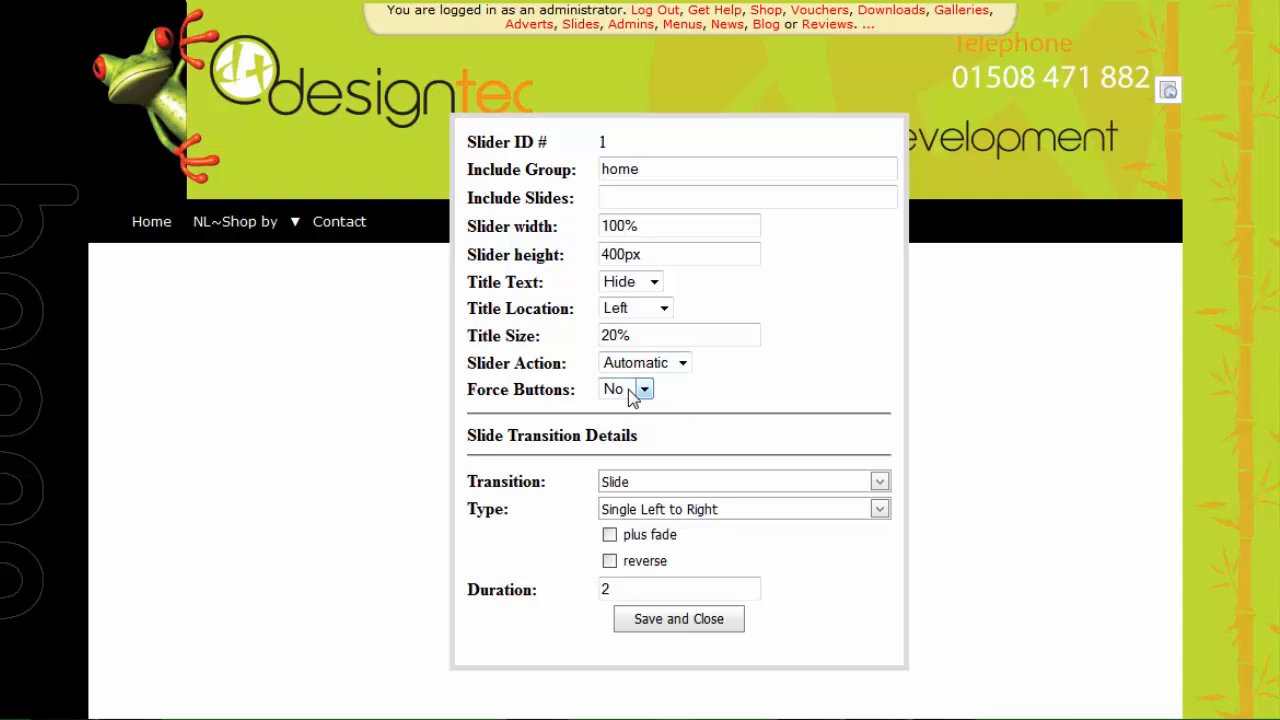
left_click(690, 622)
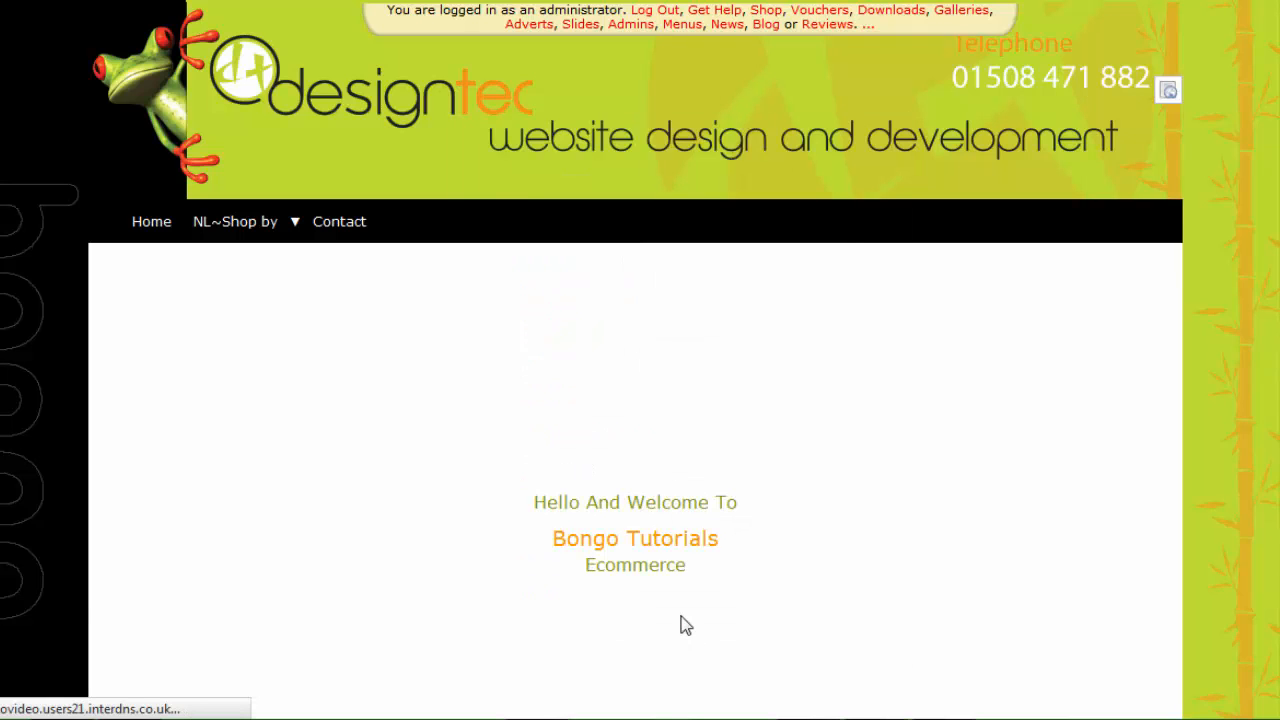
Step: Check the slider's empty area on the home page and open the slides administration
scroll(668, 385, "down", 2)
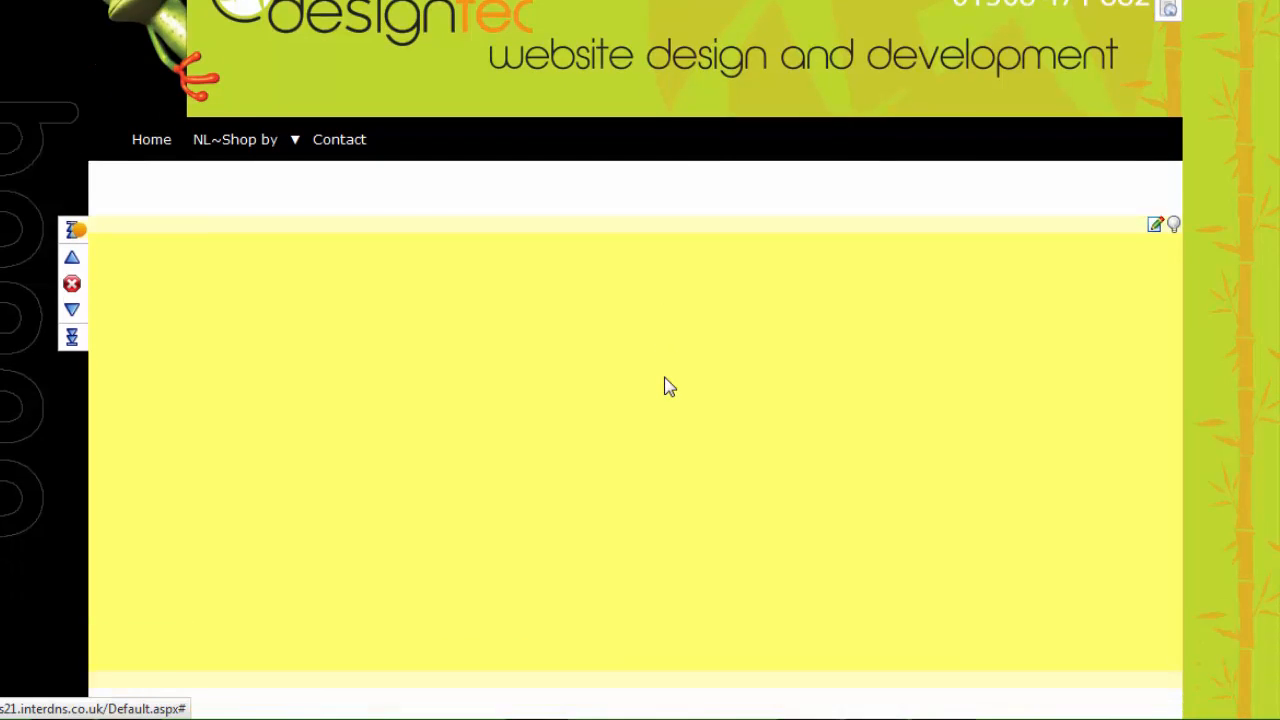
scroll(669, 387, "down", 4)
scroll(563, 343, "up", 2)
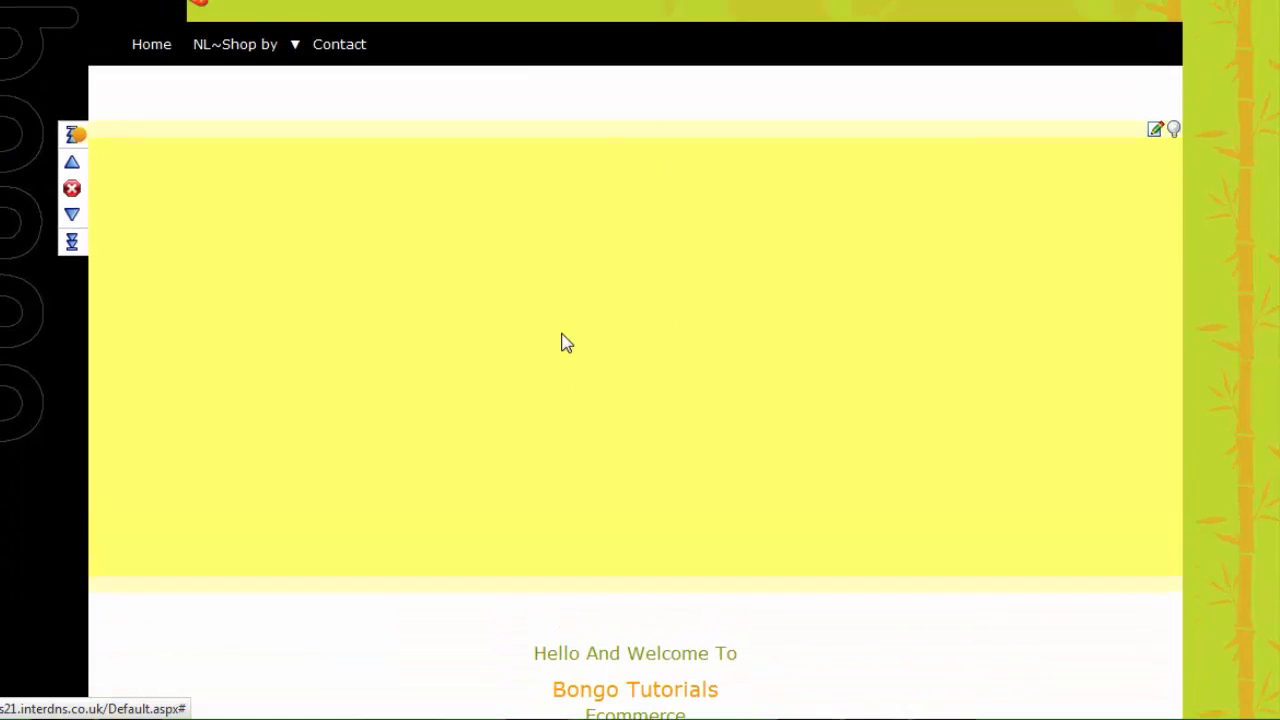
scroll(563, 343, "up", 1)
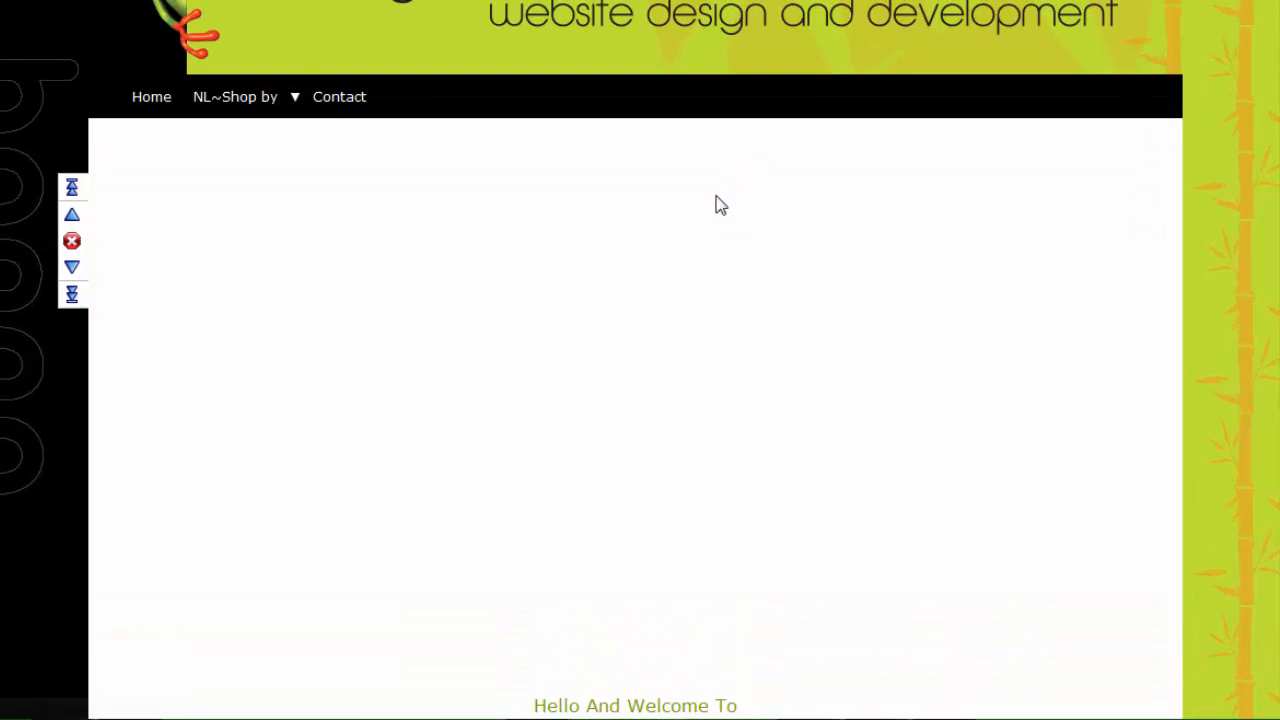
scroll(694, 223, "up", 3)
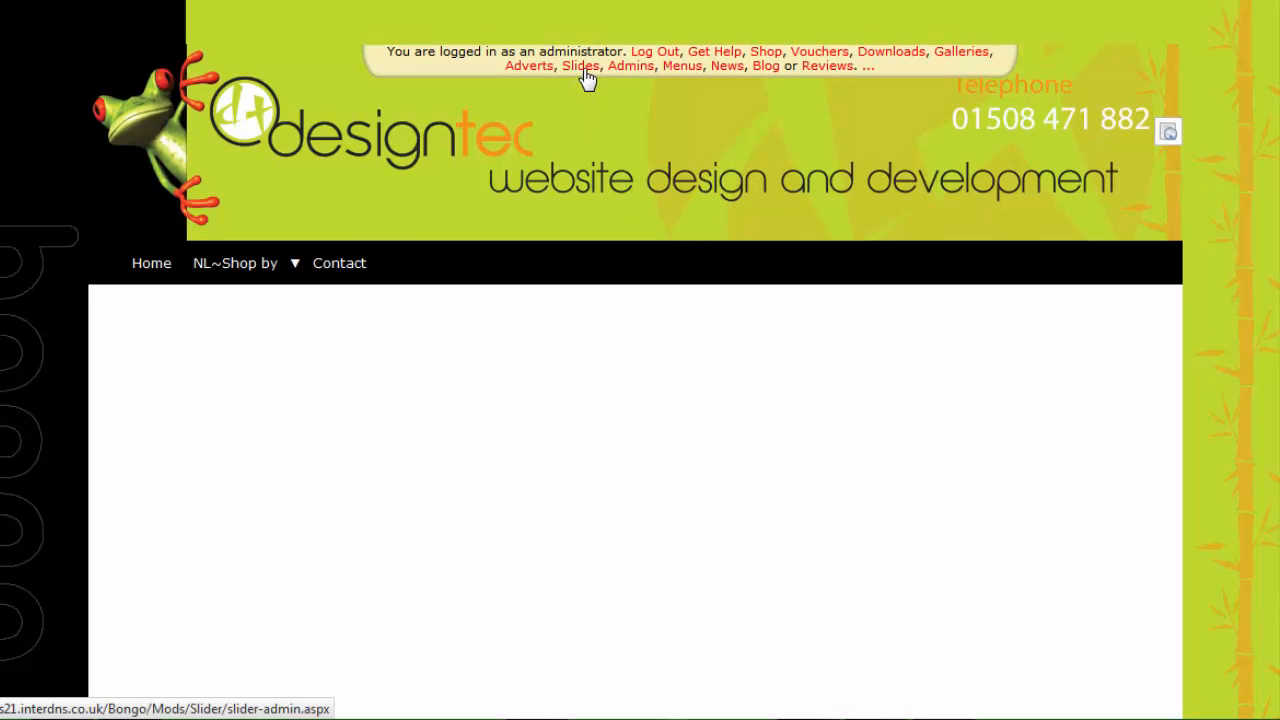
left_click(579, 70)
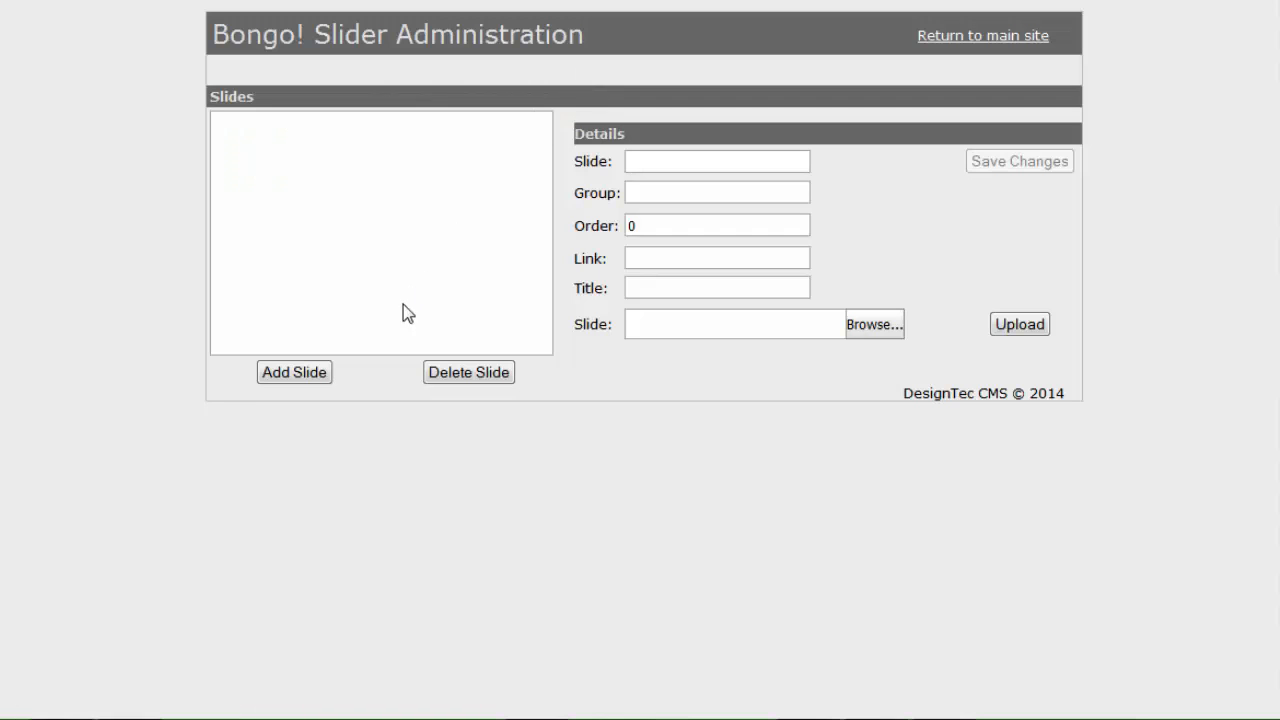
Step: Add a first slide in the group home with Slider1.jpg uploaded as its image, and save it
left_click(288, 377)
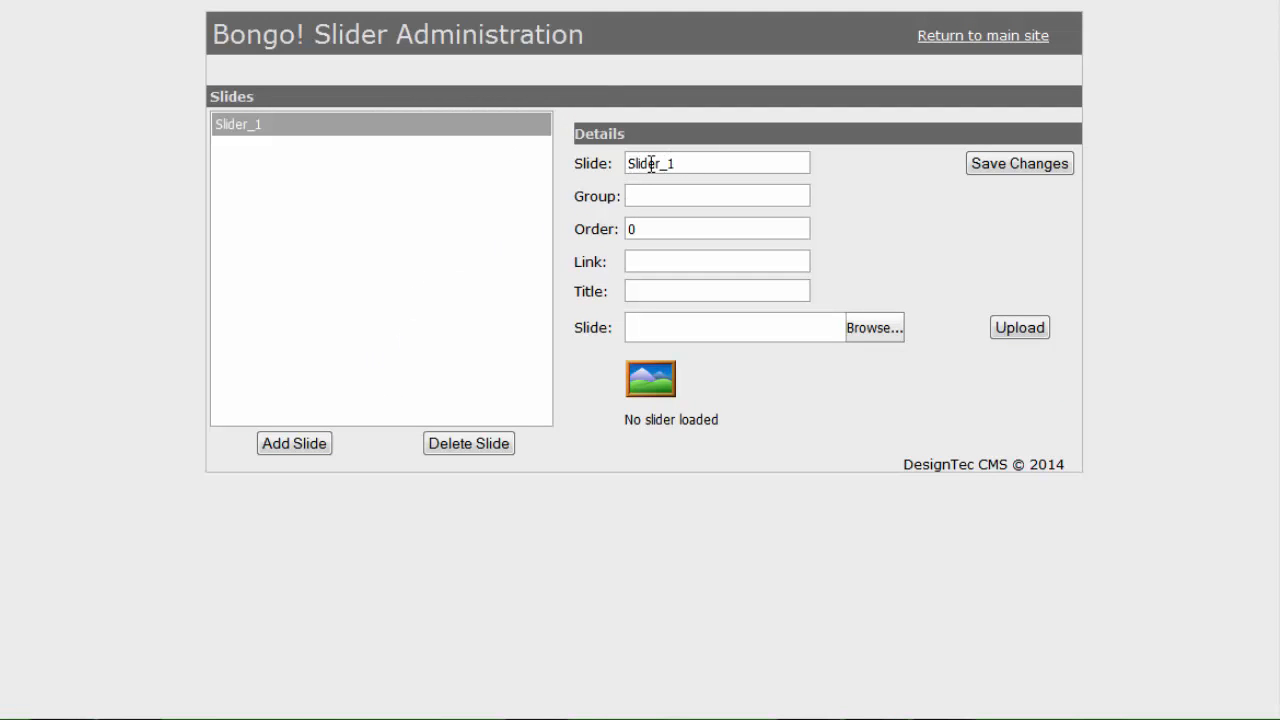
left_click(654, 197)
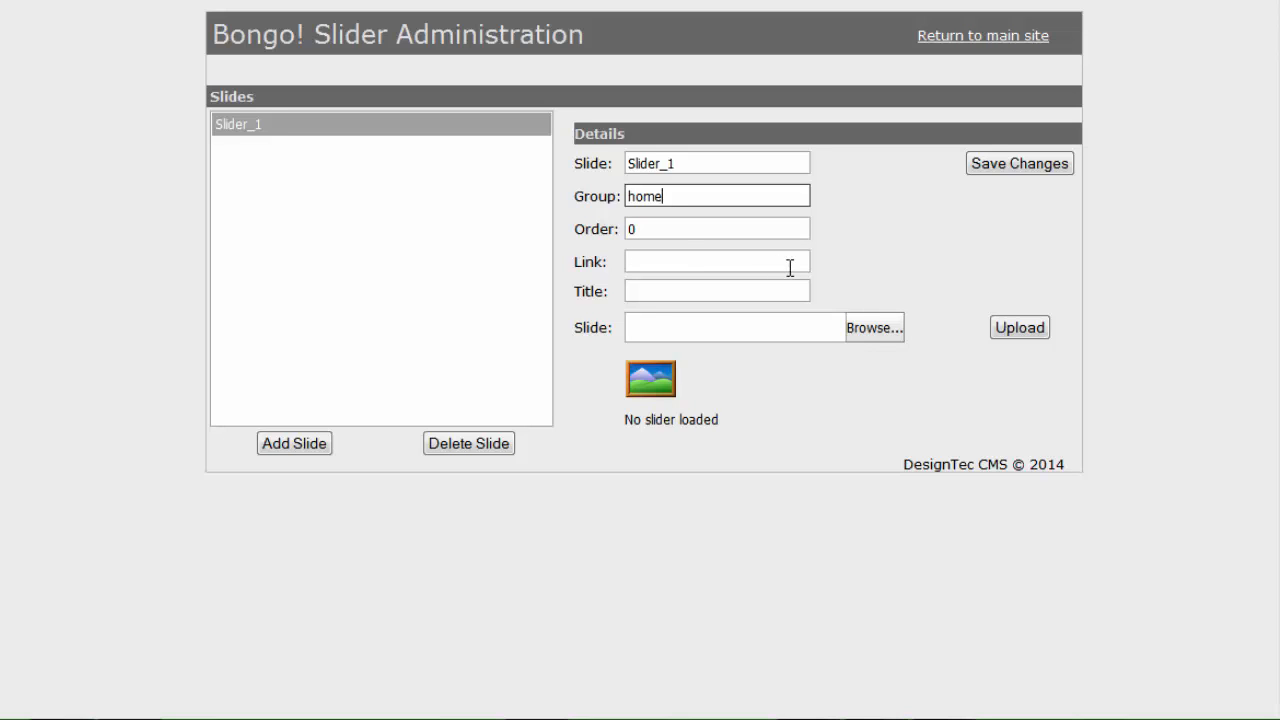
left_click(693, 262)
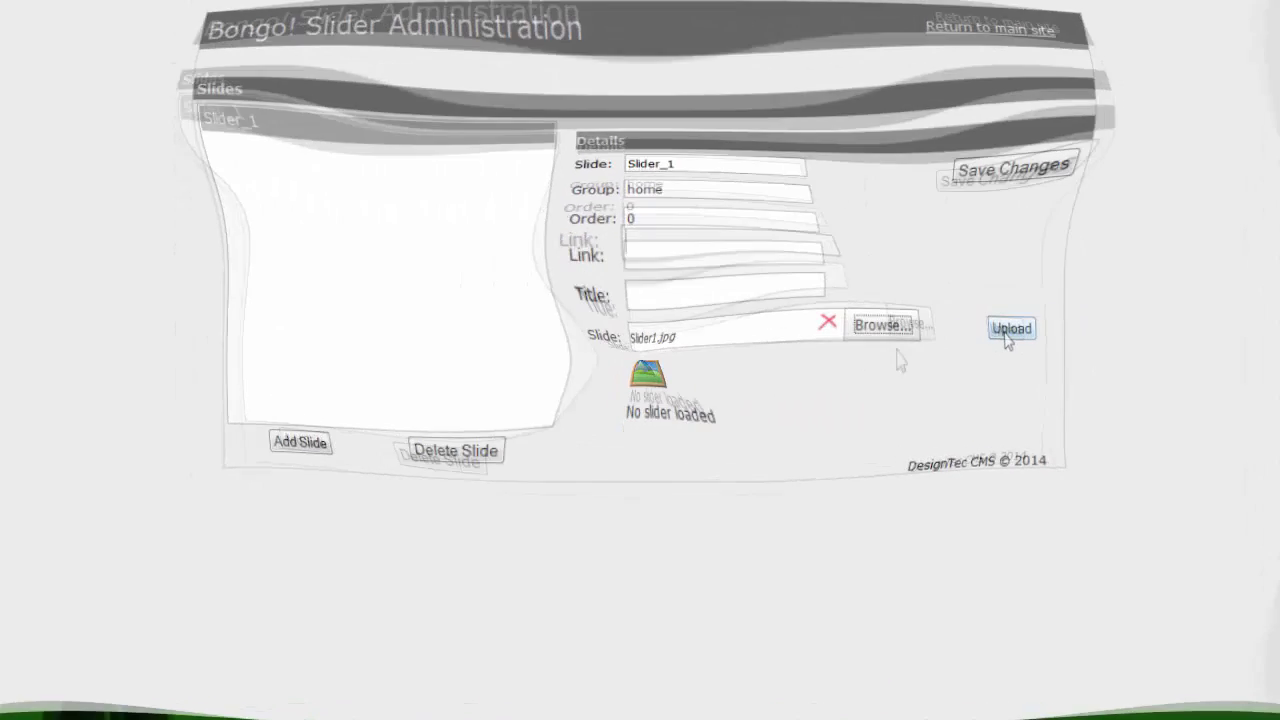
left_click(1003, 334)
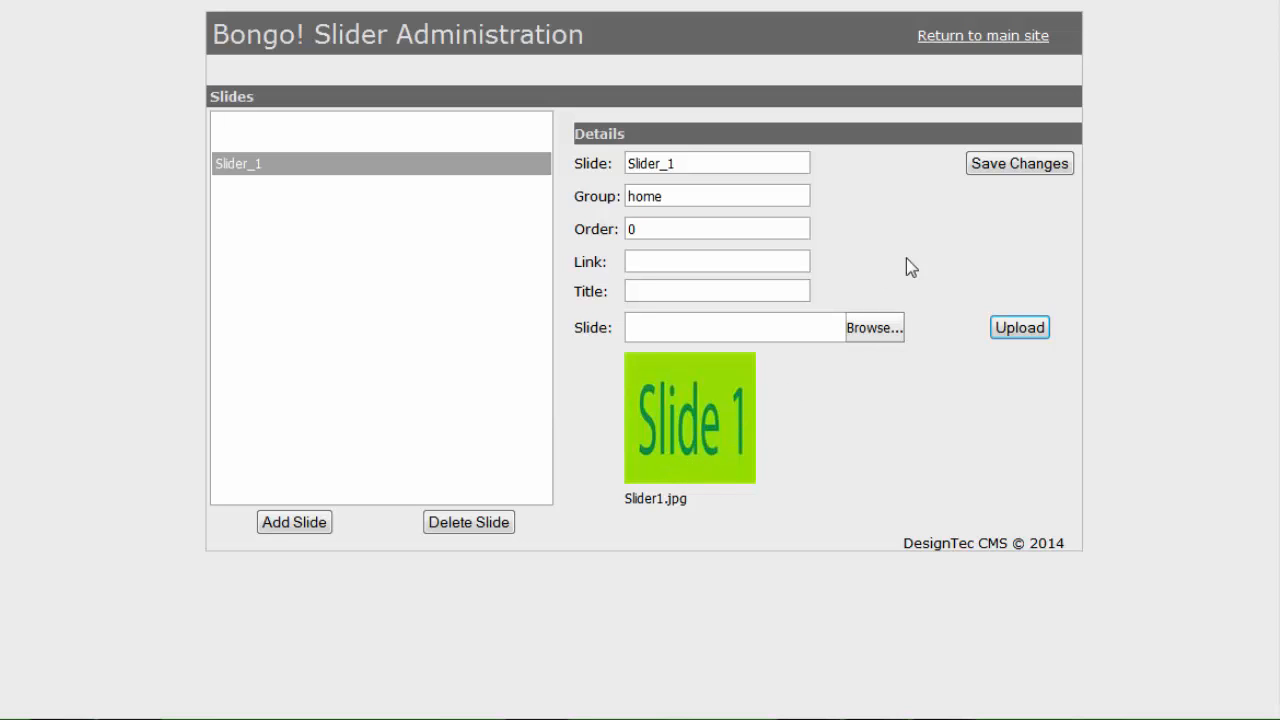
left_click(998, 167)
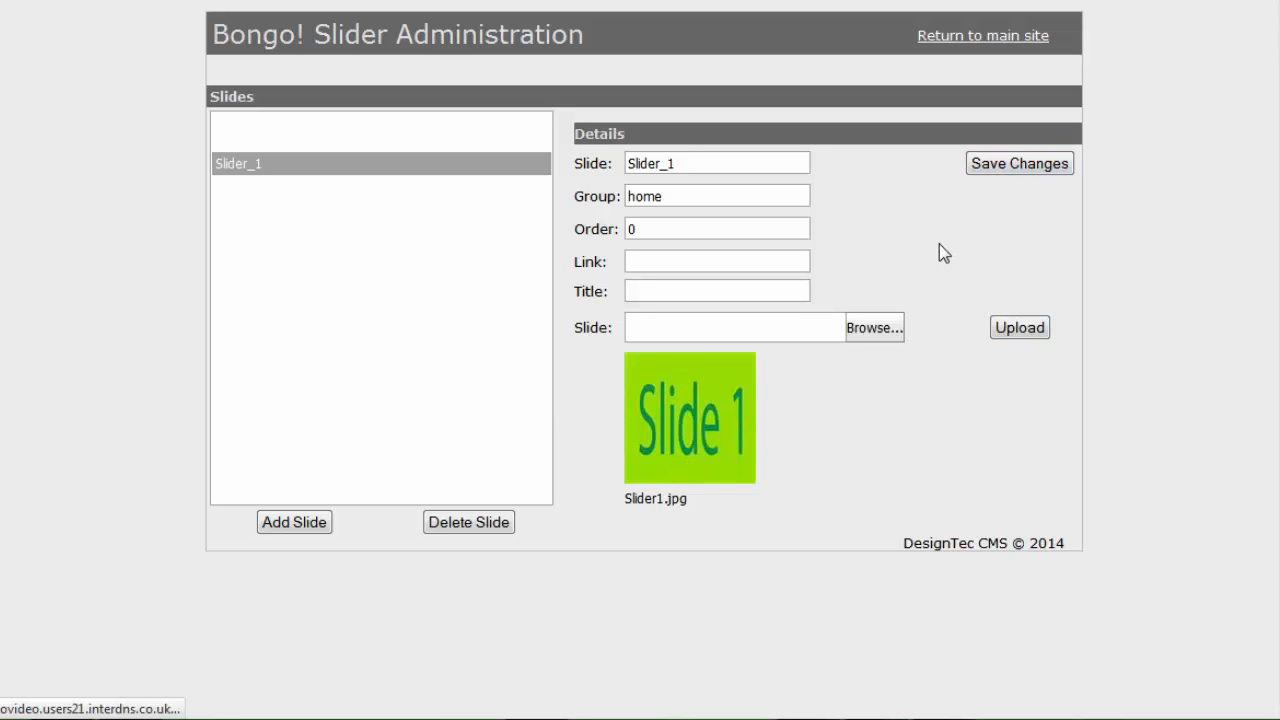
Step: Add a second slide with the group home and order 1
left_click(311, 530)
left_click(659, 197)
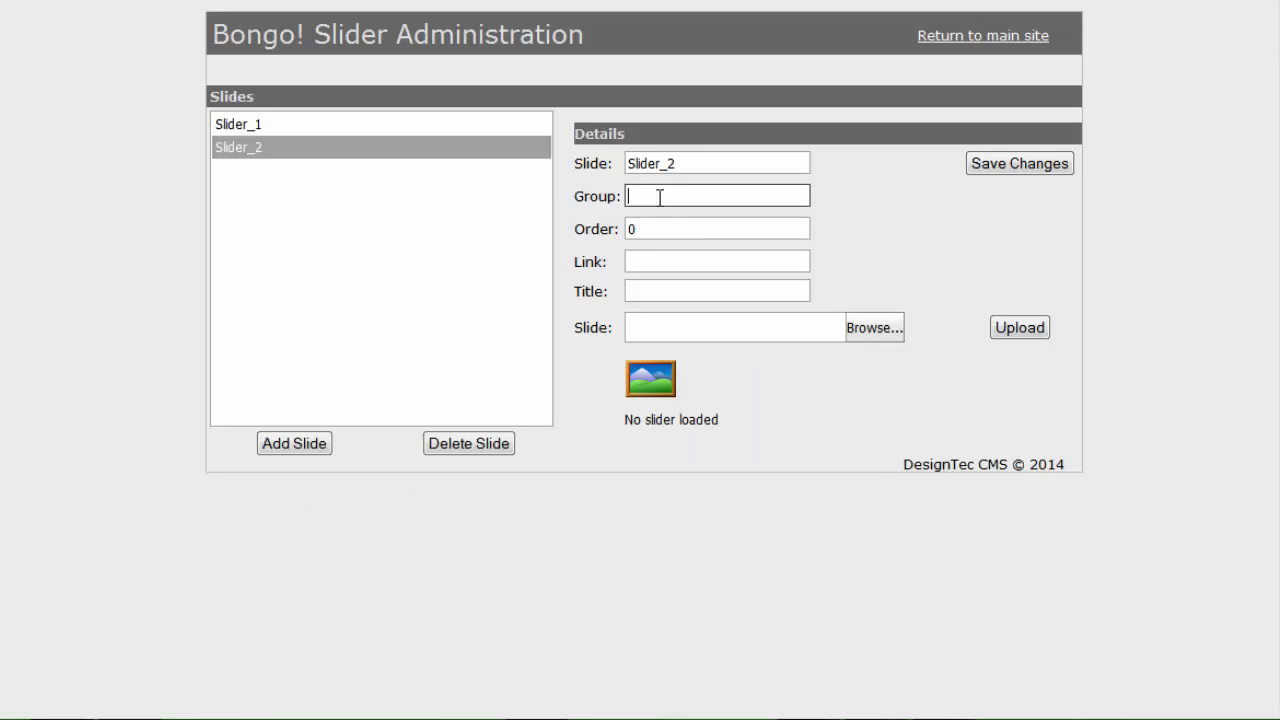
type("h")
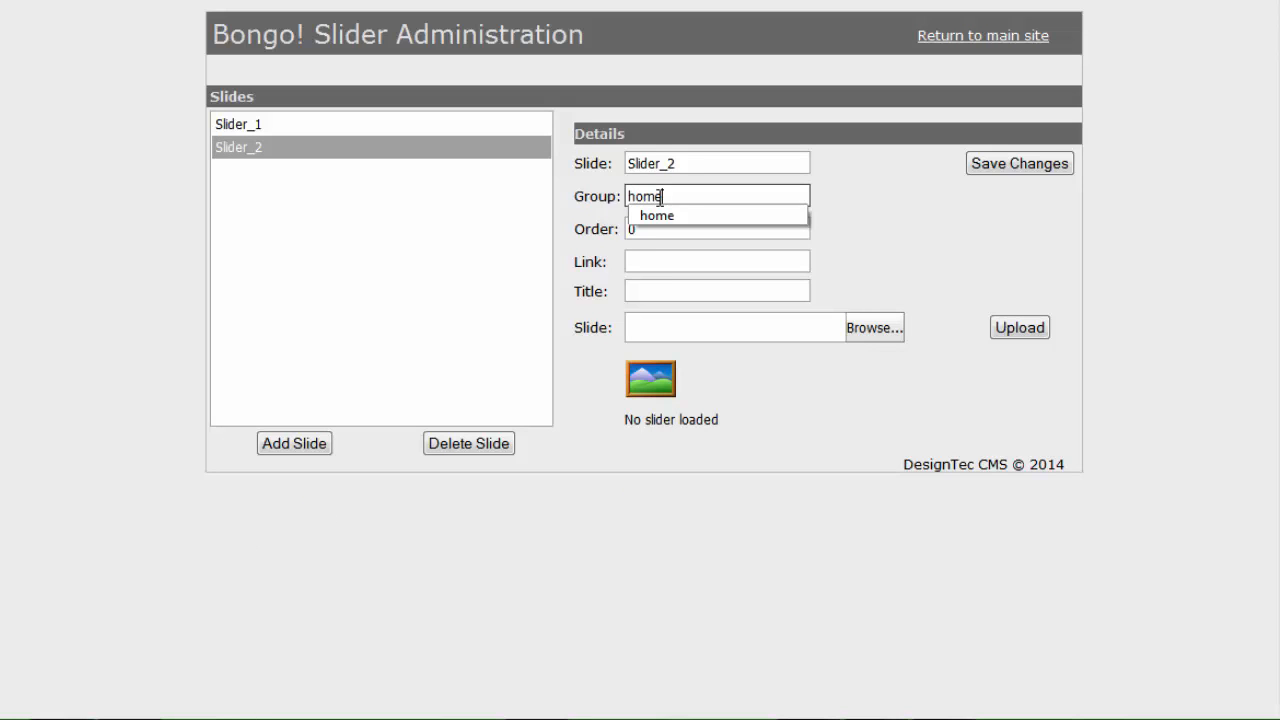
type("ome")
left_click(663, 218)
key("Tab")
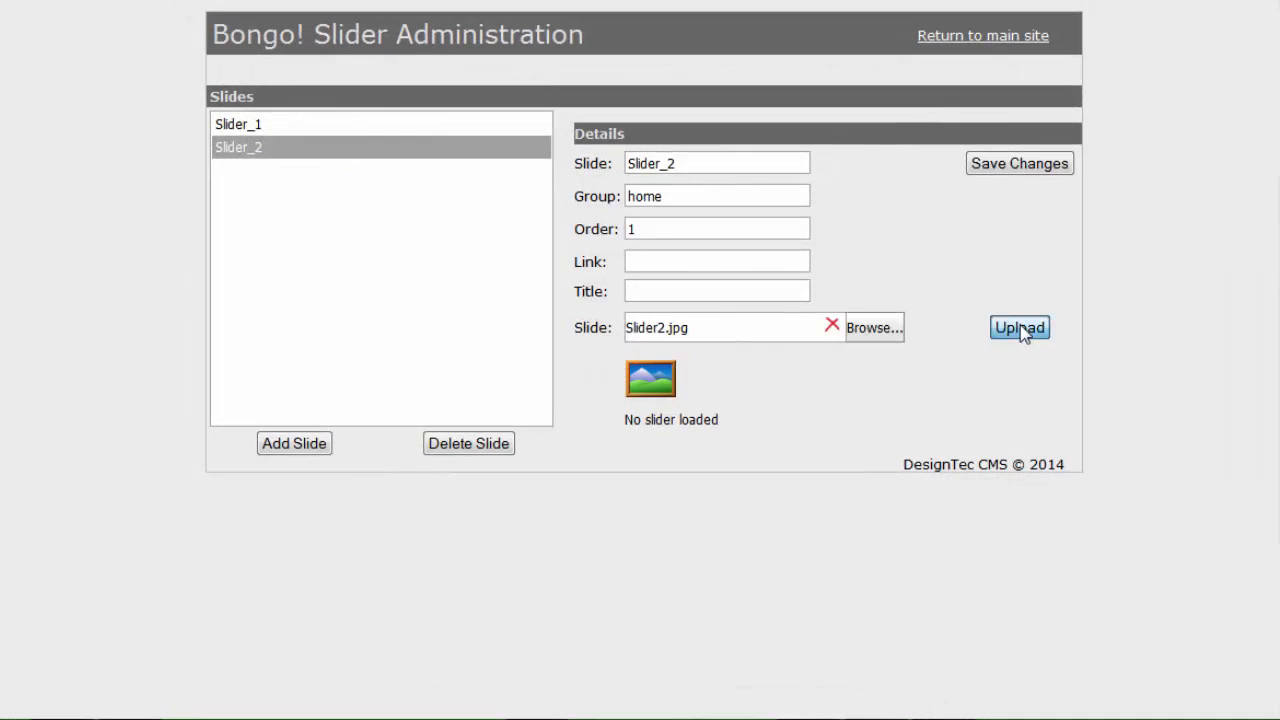
Step: Upload Slider2.jpg for the second slide, save its changes, and return to the main site
left_click(1022, 332)
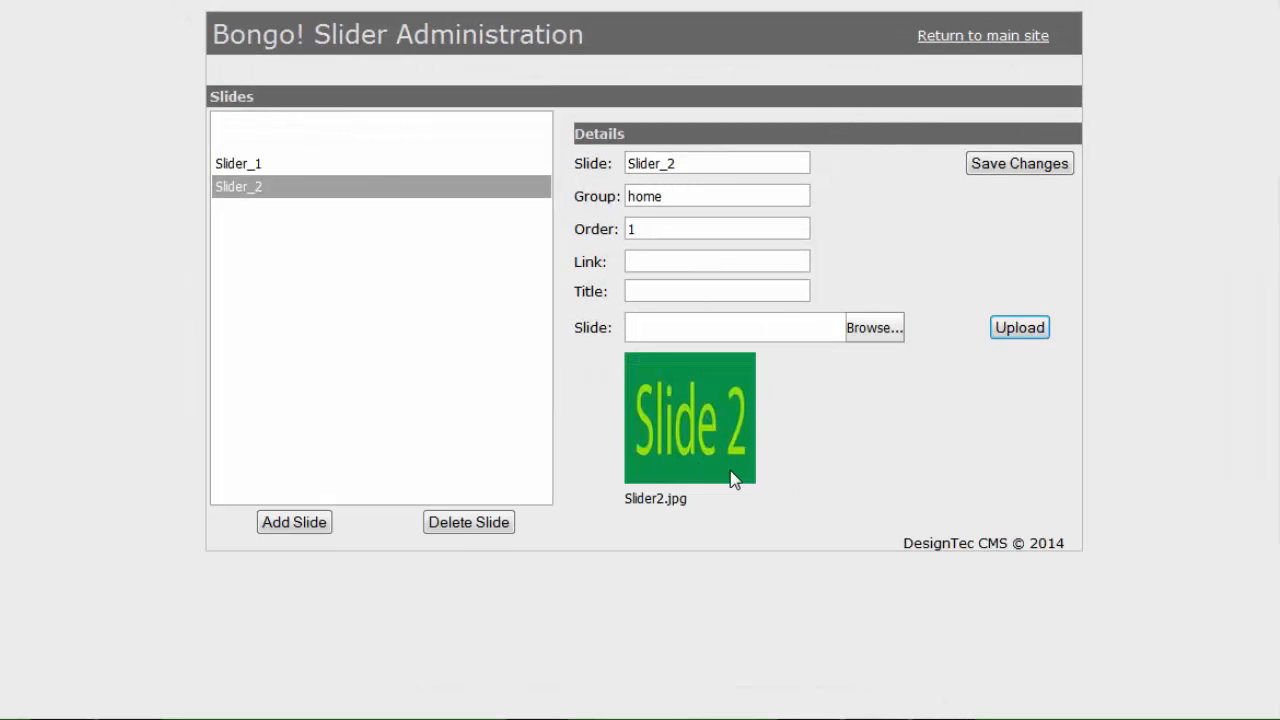
left_click(984, 164)
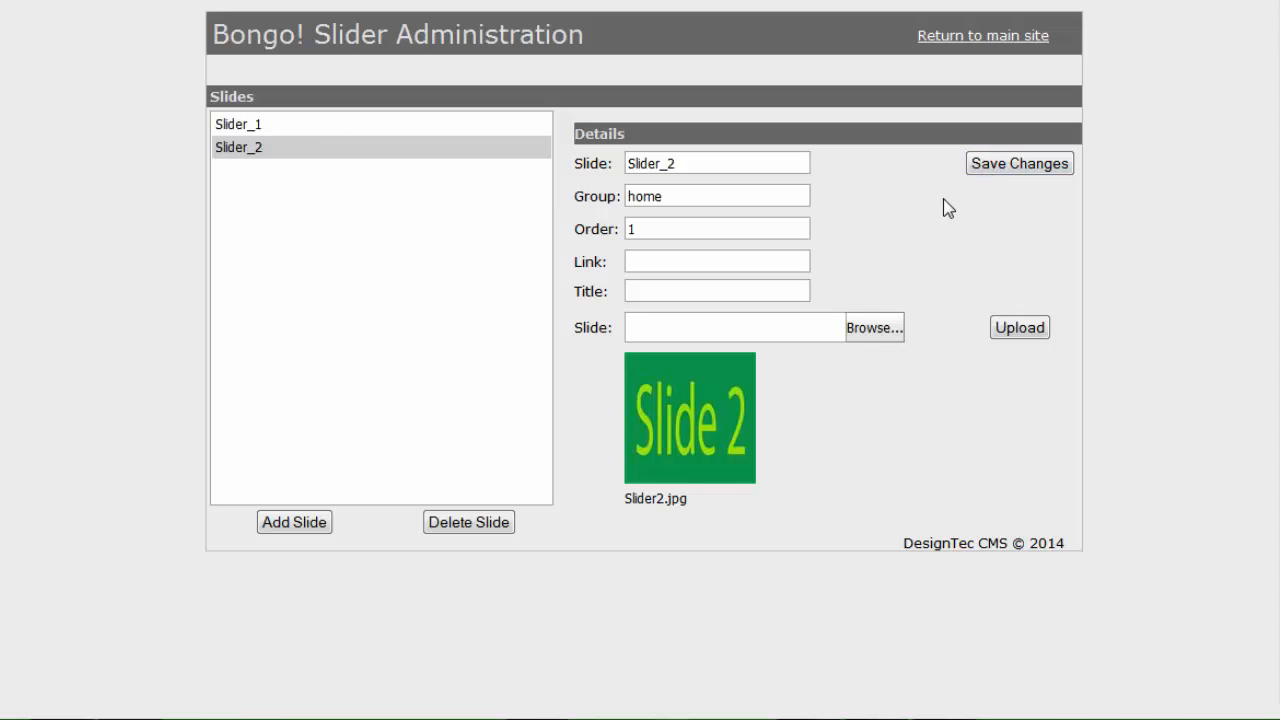
left_click(978, 40)
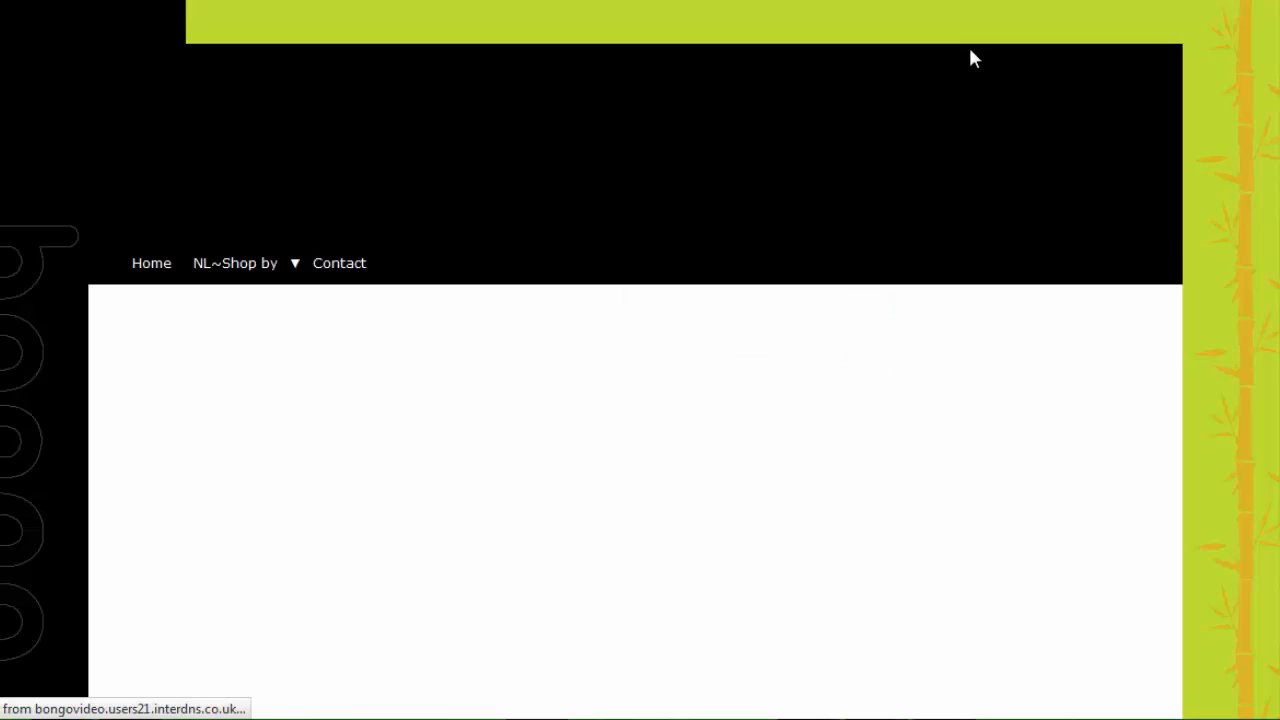
Step: Add a two-column chunk, wide left and narrow right, below the welcome text and save #slider# as the narrow column's content
scroll(970, 284, "down", 4)
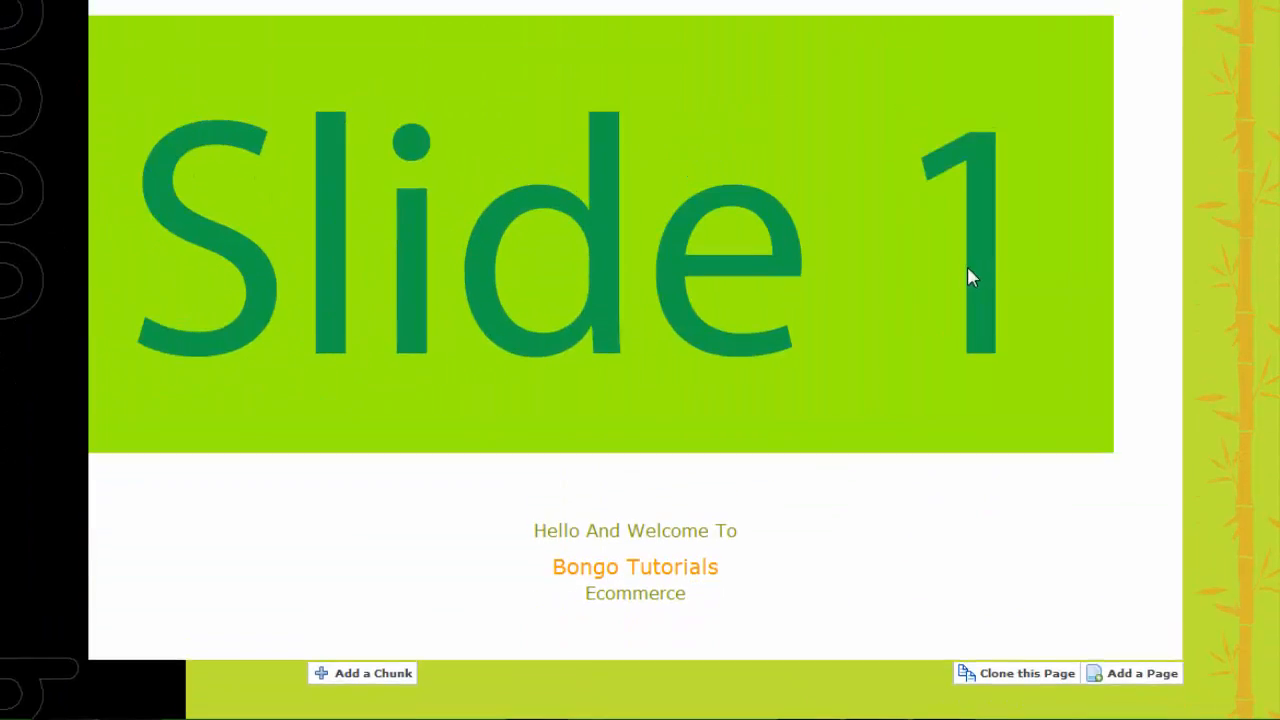
scroll(968, 270, "up", 1)
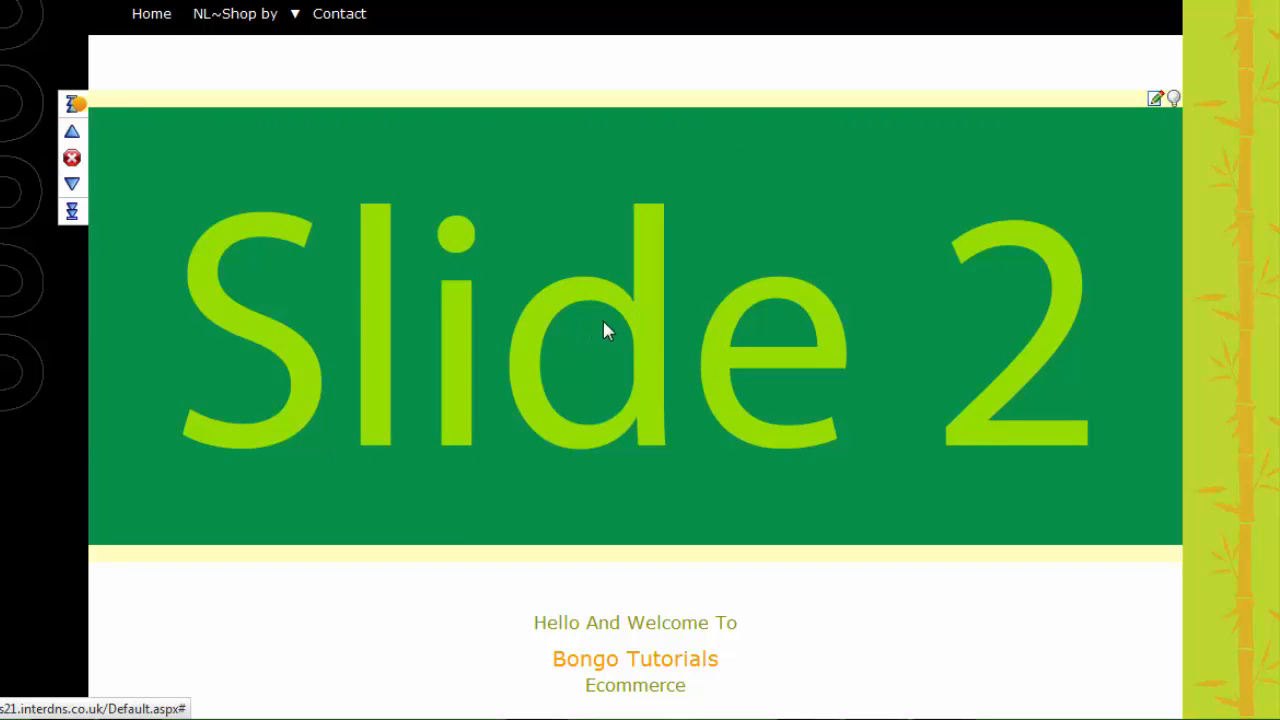
scroll(632, 335, "down", 3)
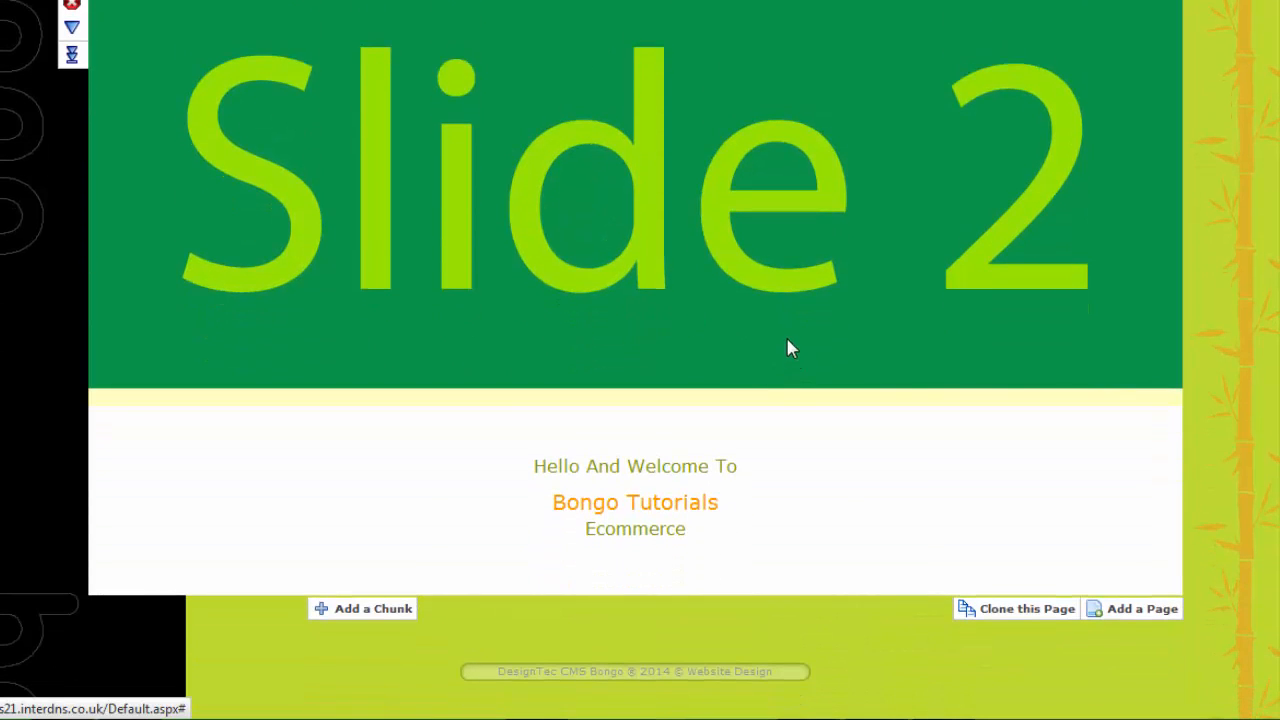
left_click(386, 614)
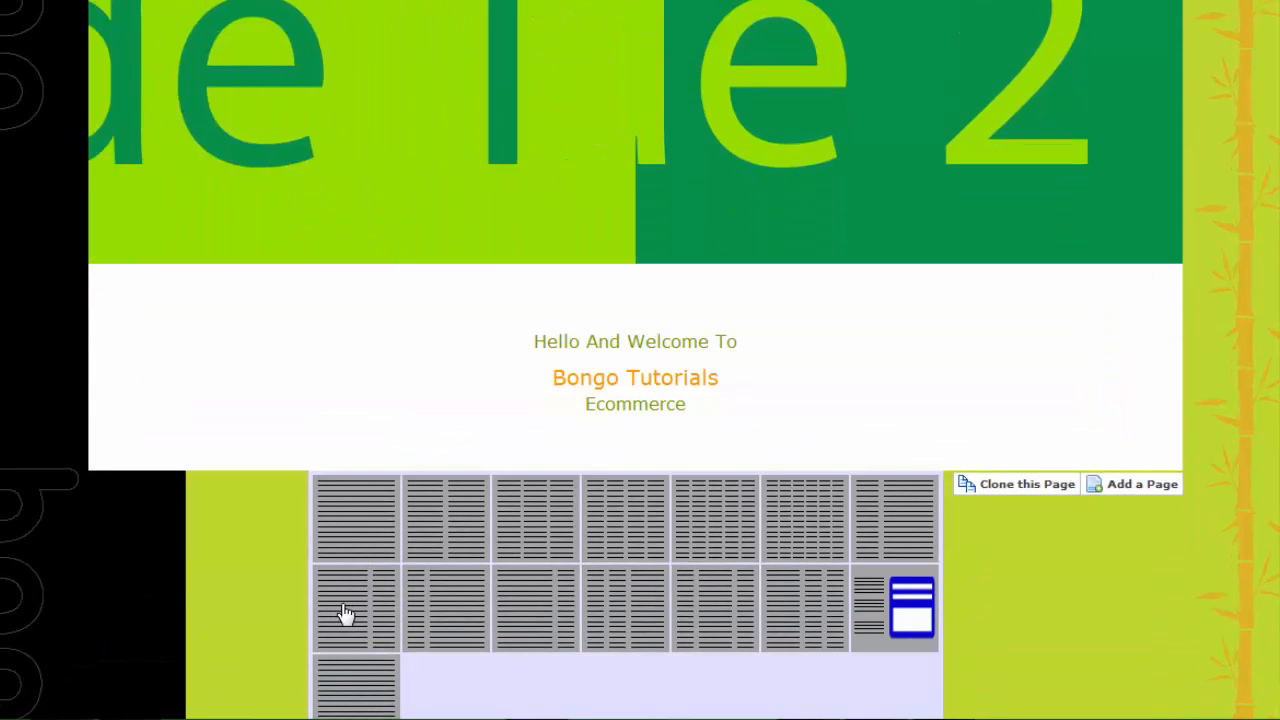
left_click(345, 614)
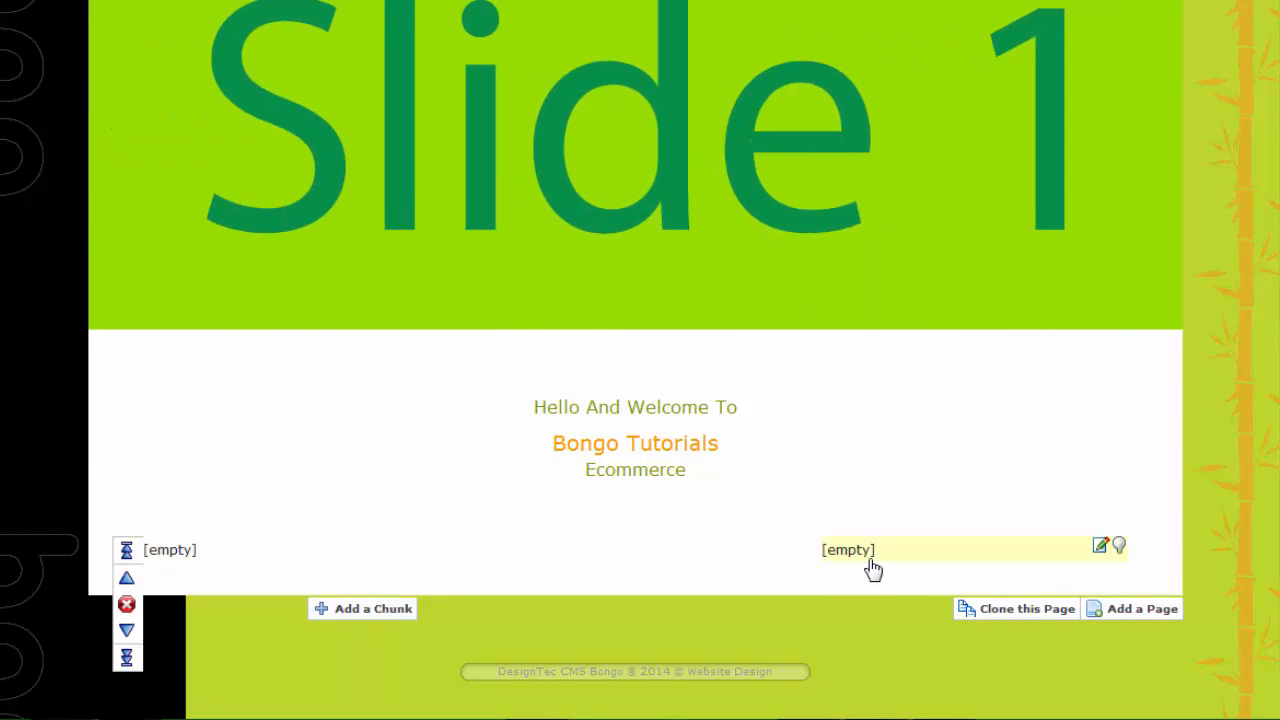
left_click(1100, 550)
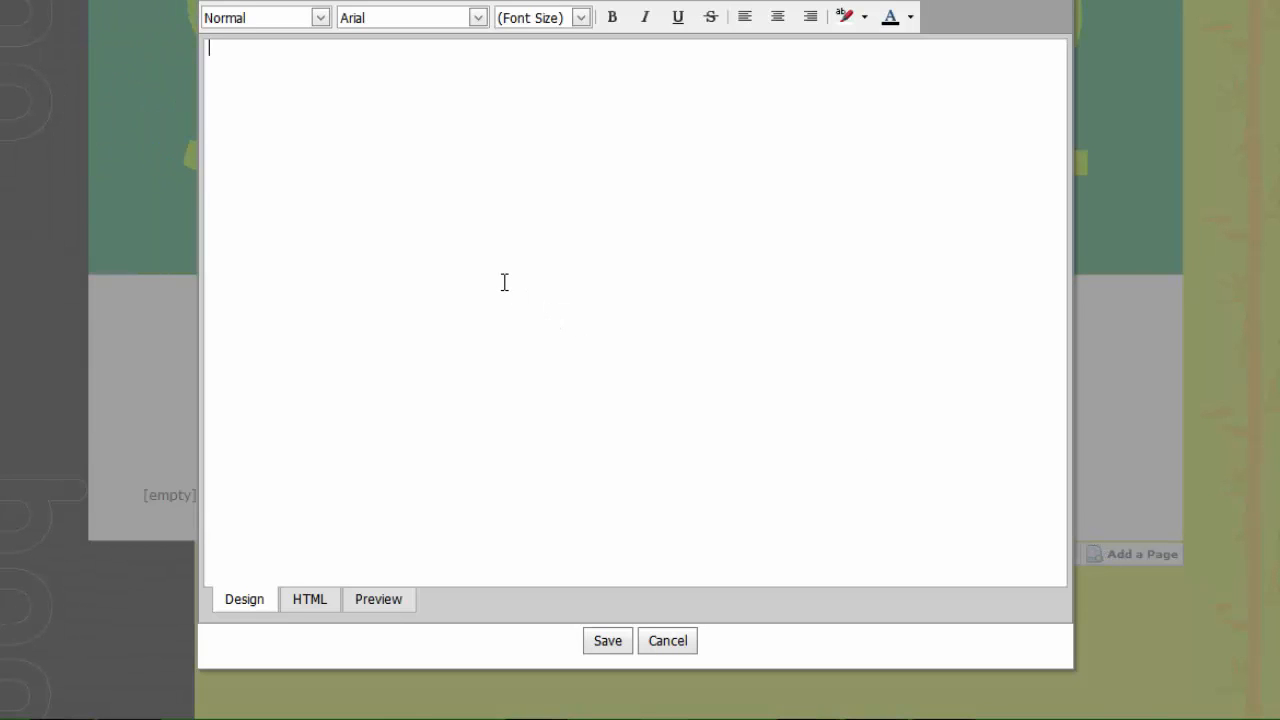
type("#slider#")
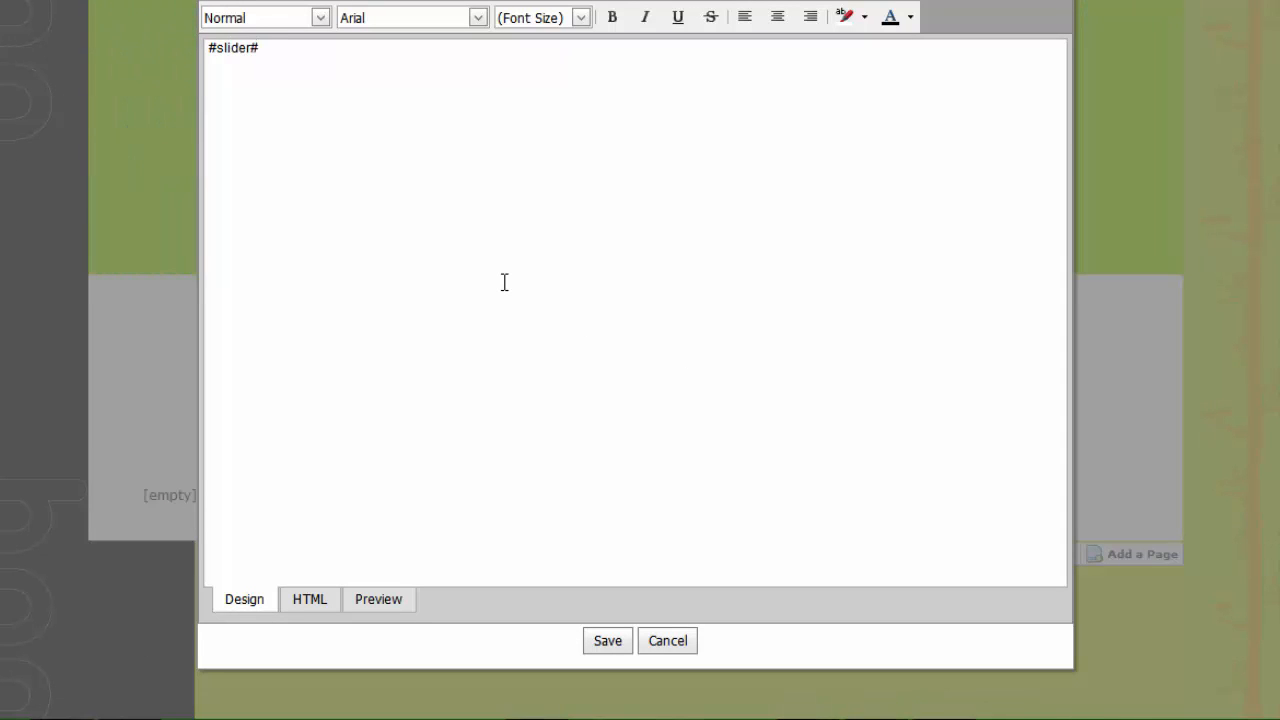
left_click(604, 643)
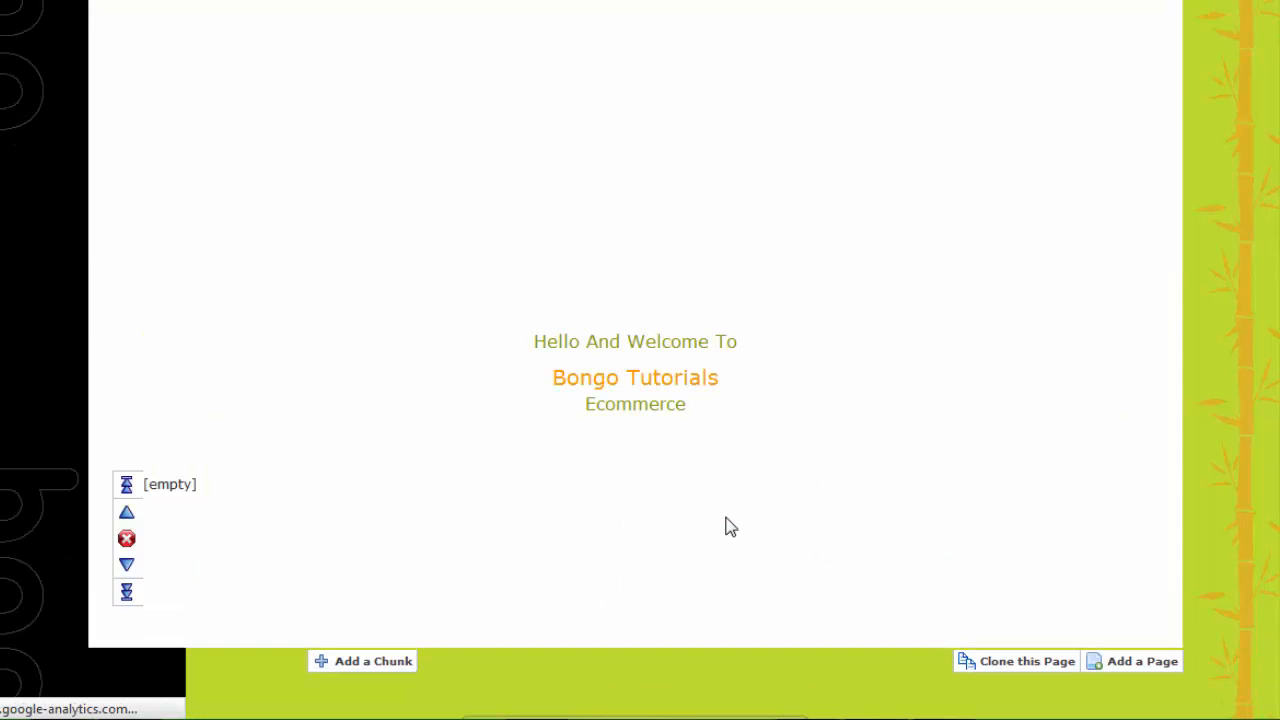
Step: Configure the new slider in the narrow column with the group projects, a height of 200px and the title location Bottom
scroll(727, 520, "down", 1)
mouse_move(857, 492)
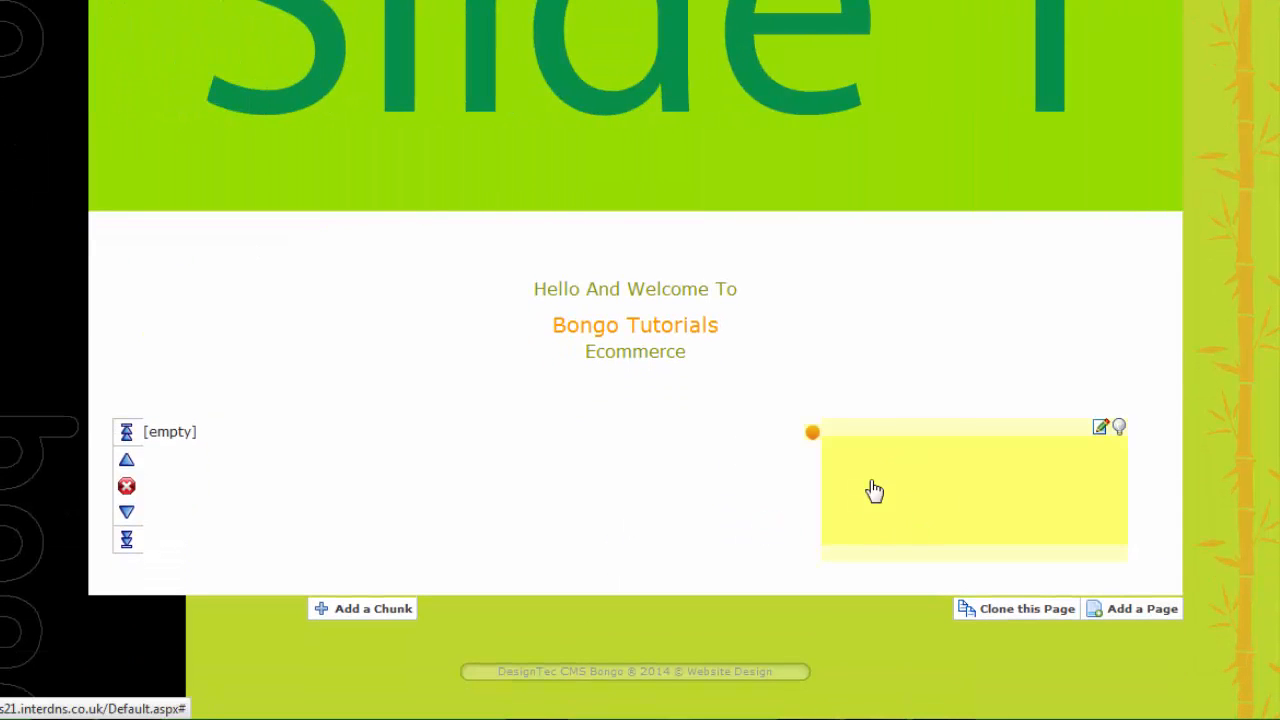
left_click(917, 477)
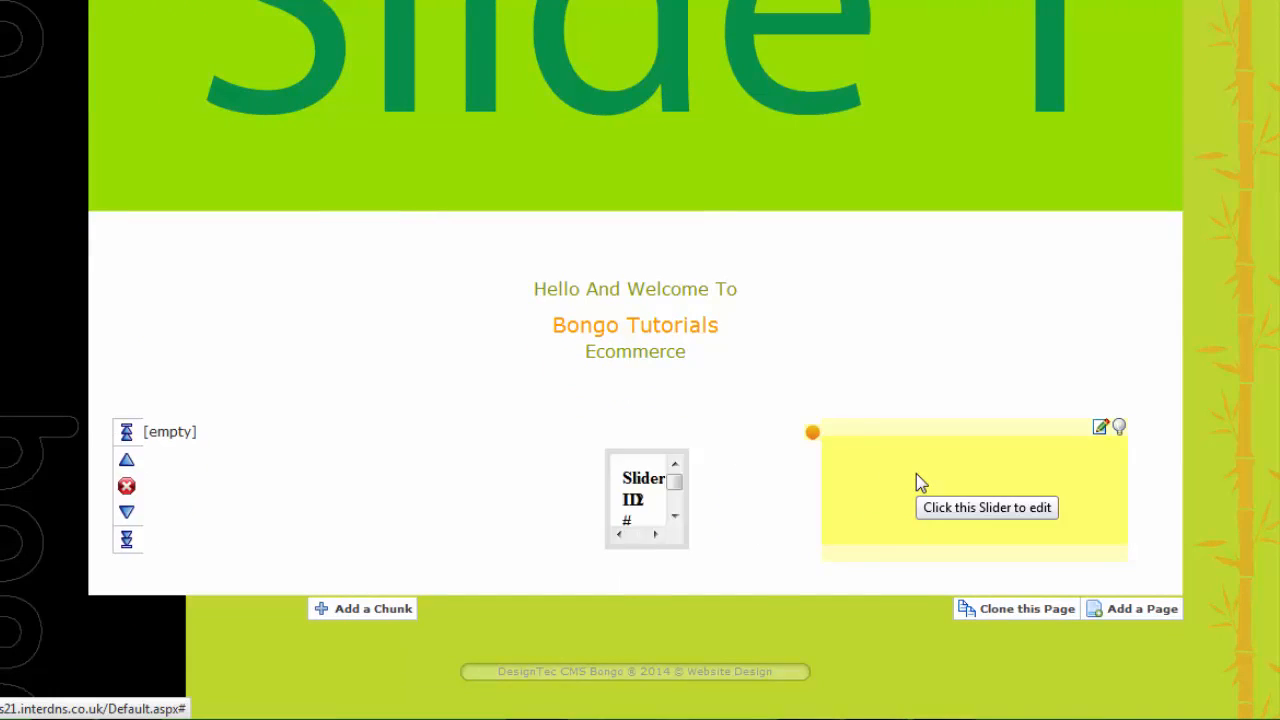
left_click(639, 291)
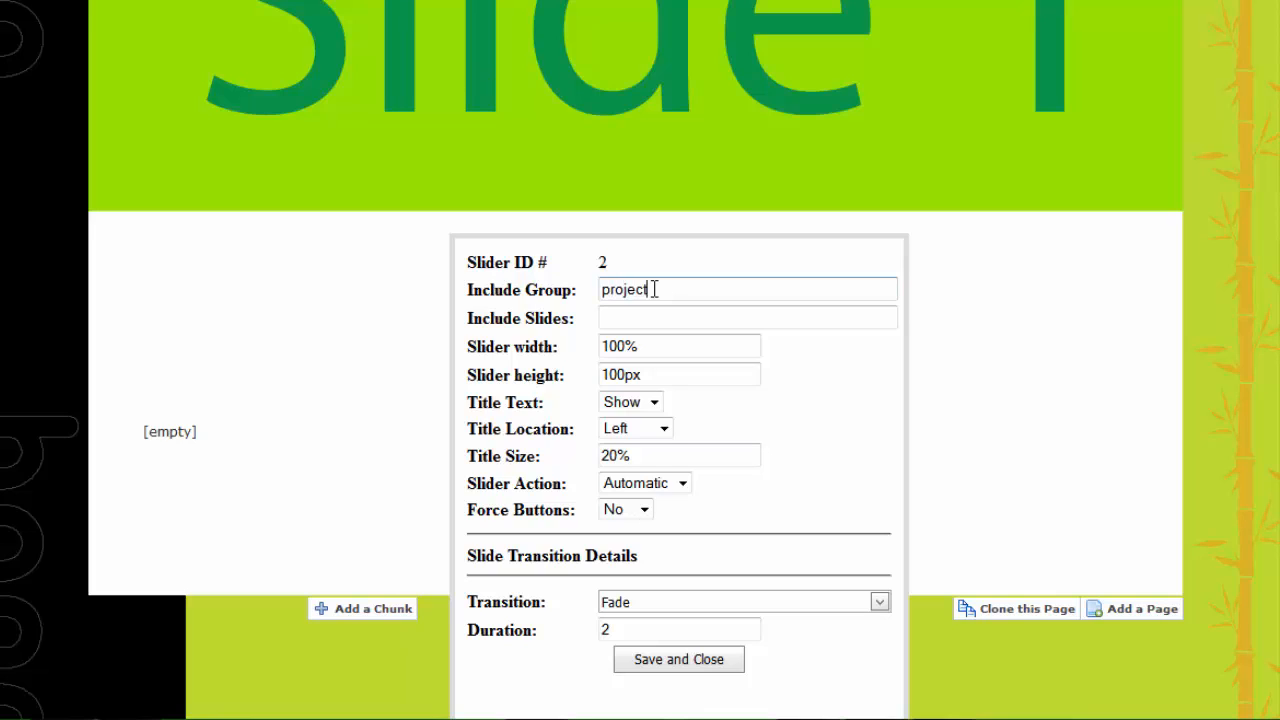
left_click(604, 374)
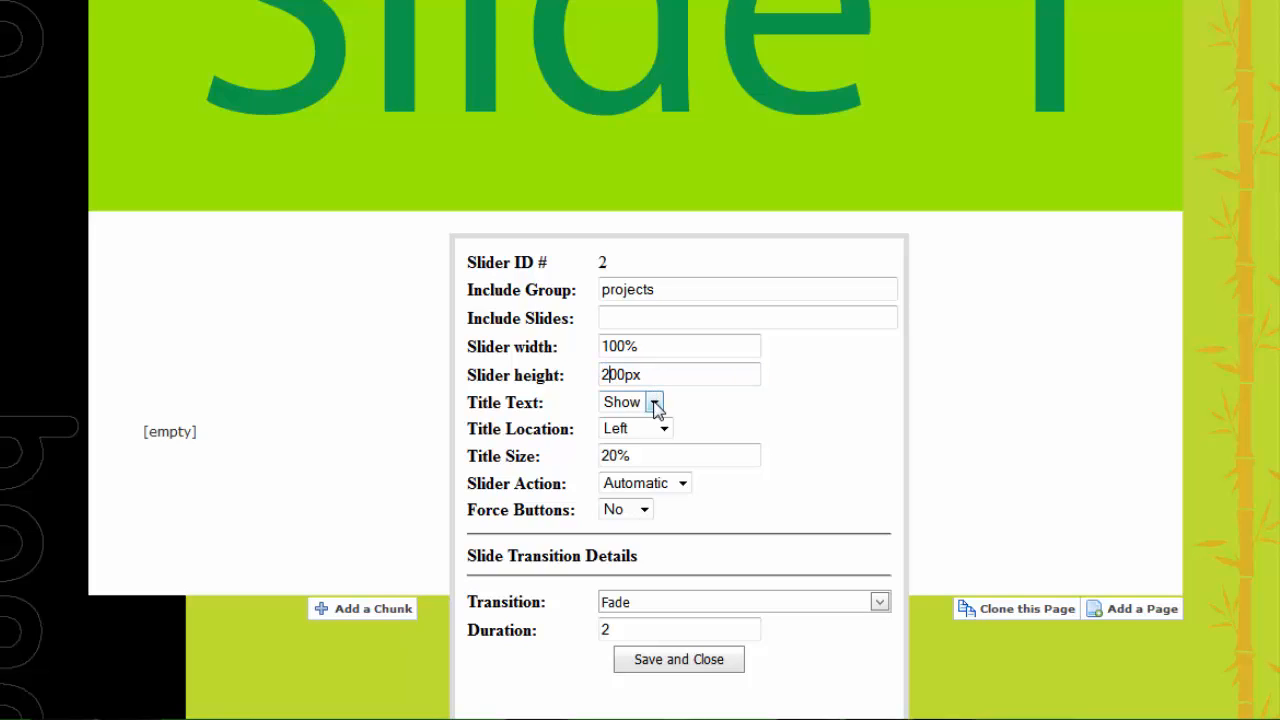
left_click(664, 429)
left_click(626, 501)
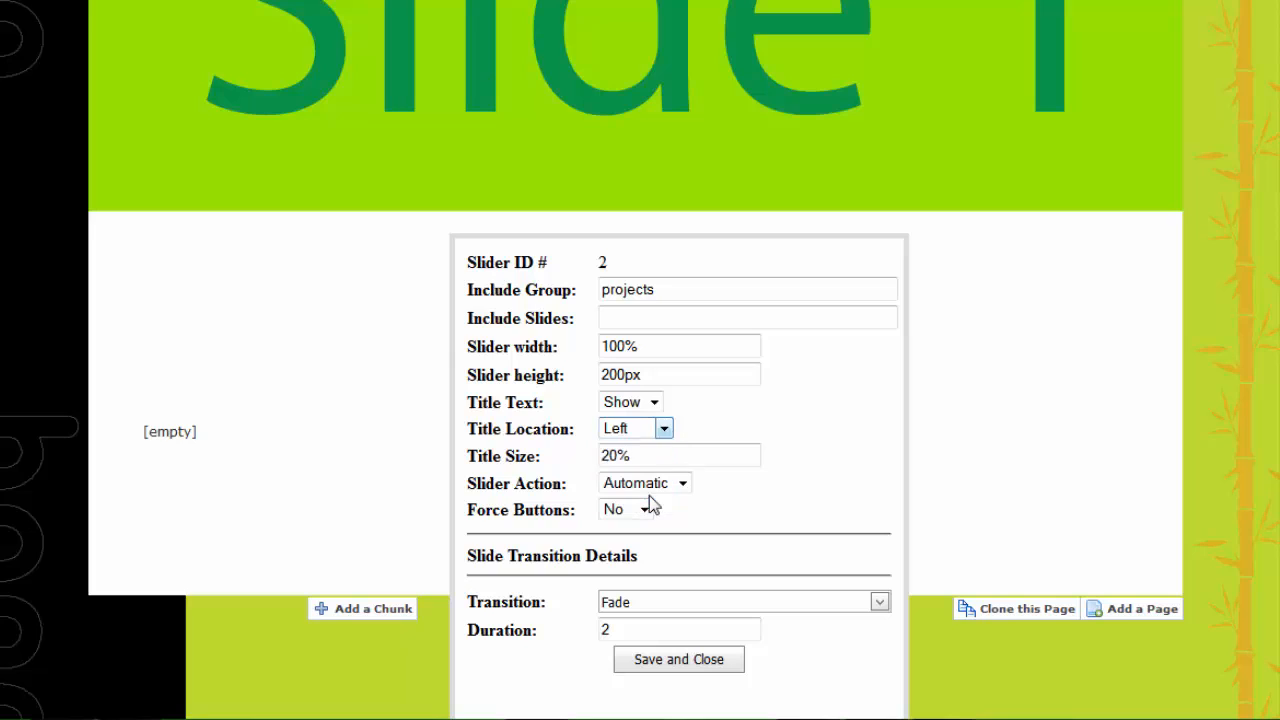
Step: Set Force Buttons to Yes for the new slider, keep the Fade transition, and save its settings
left_click(631, 458)
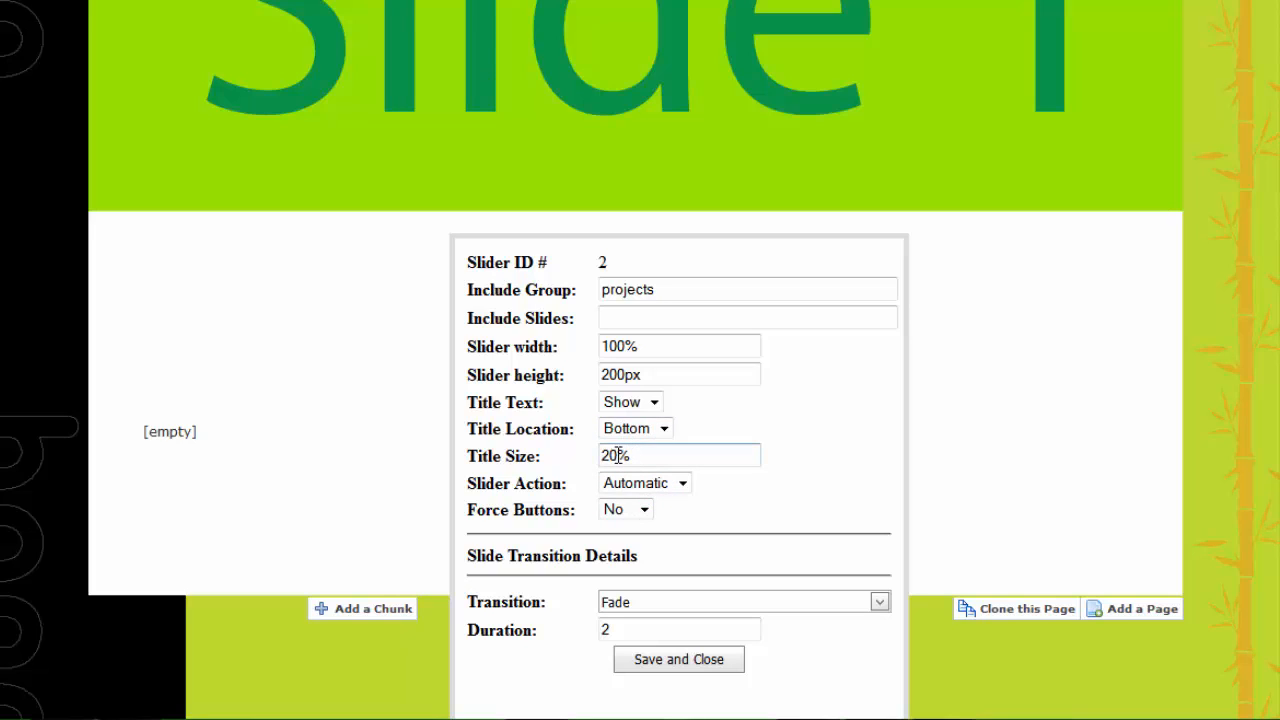
left_click(648, 511)
left_click(878, 606)
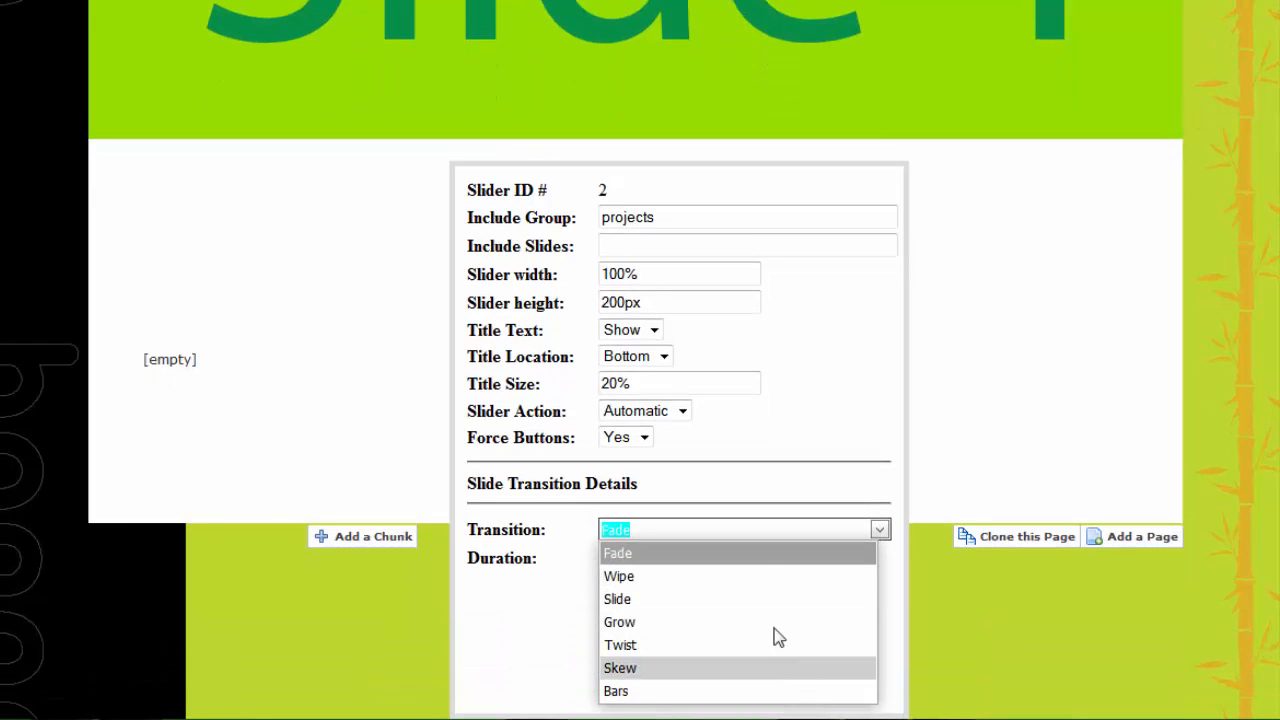
left_click(753, 556)
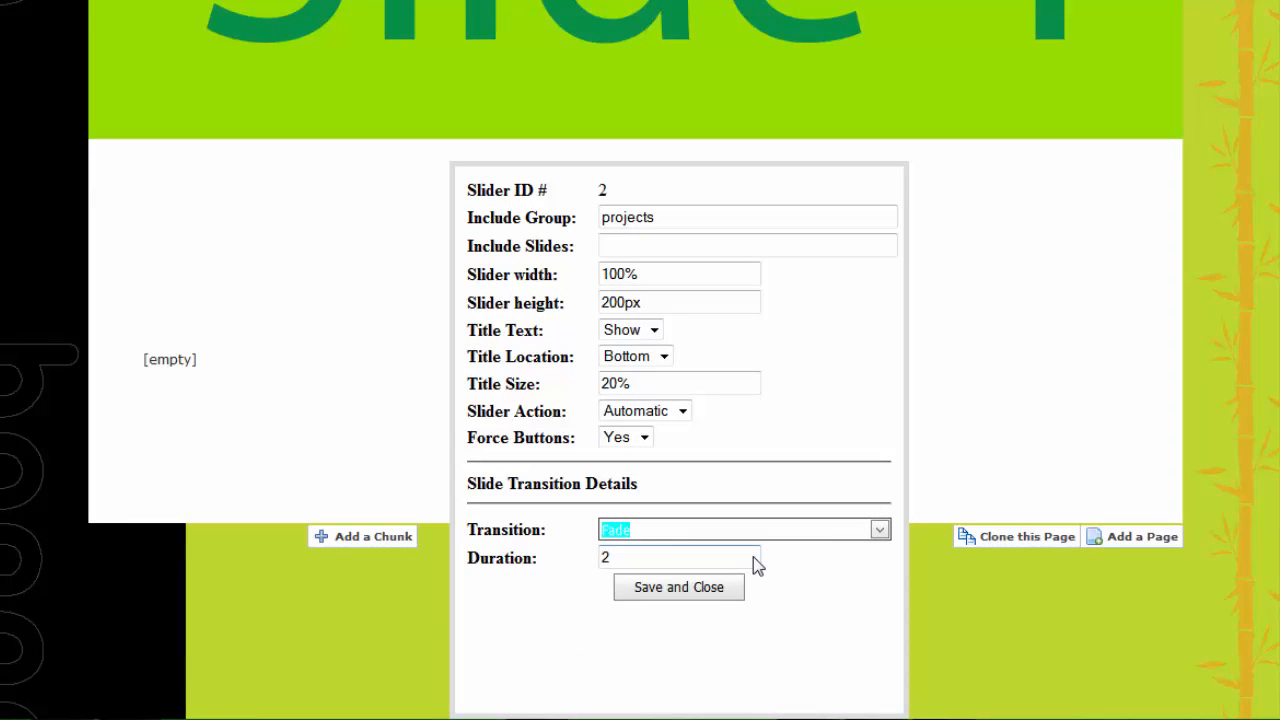
left_click(679, 587)
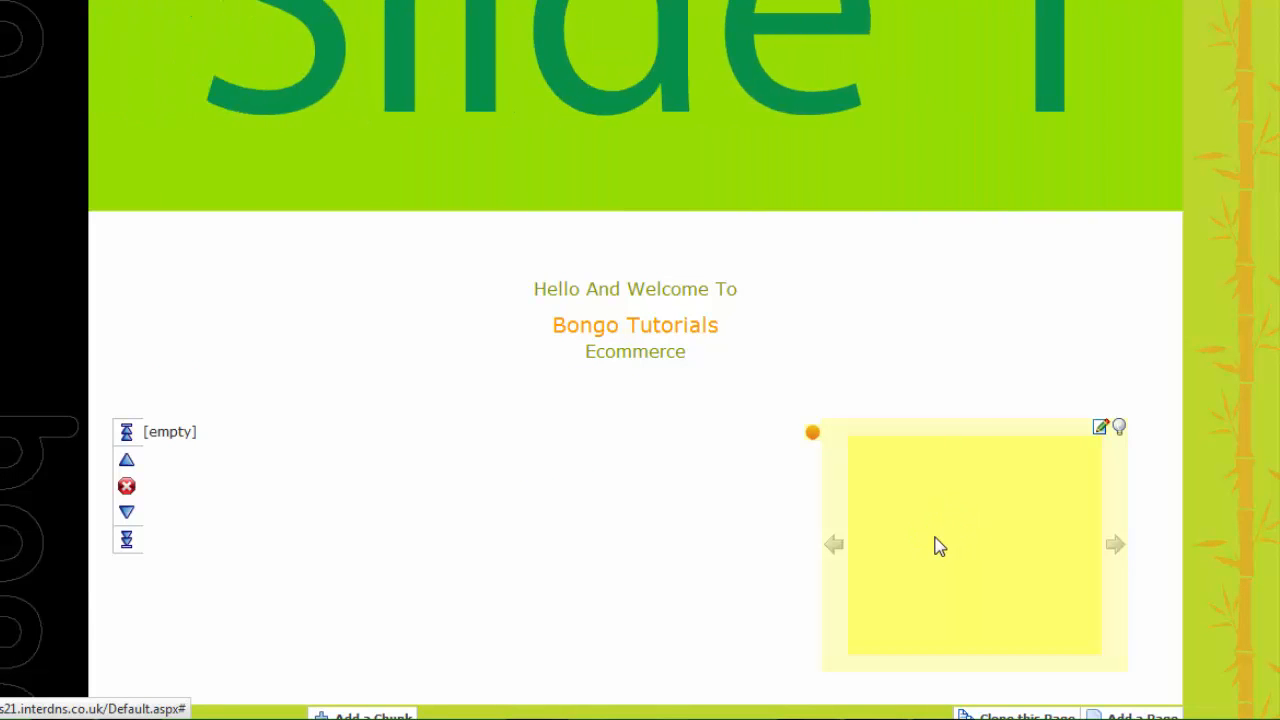
Step: Open the slides administration and add a slide named Project Slide 1 in the group projects
scroll(934, 536, "up", 6)
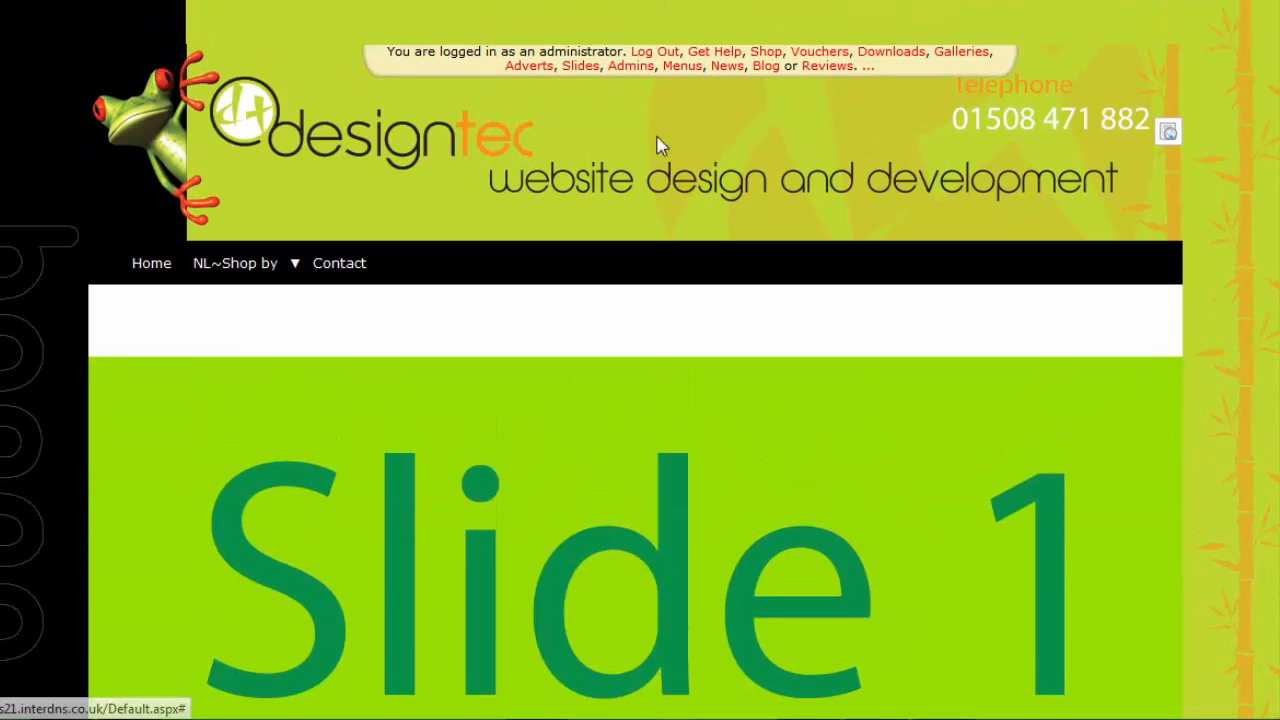
left_click(577, 68)
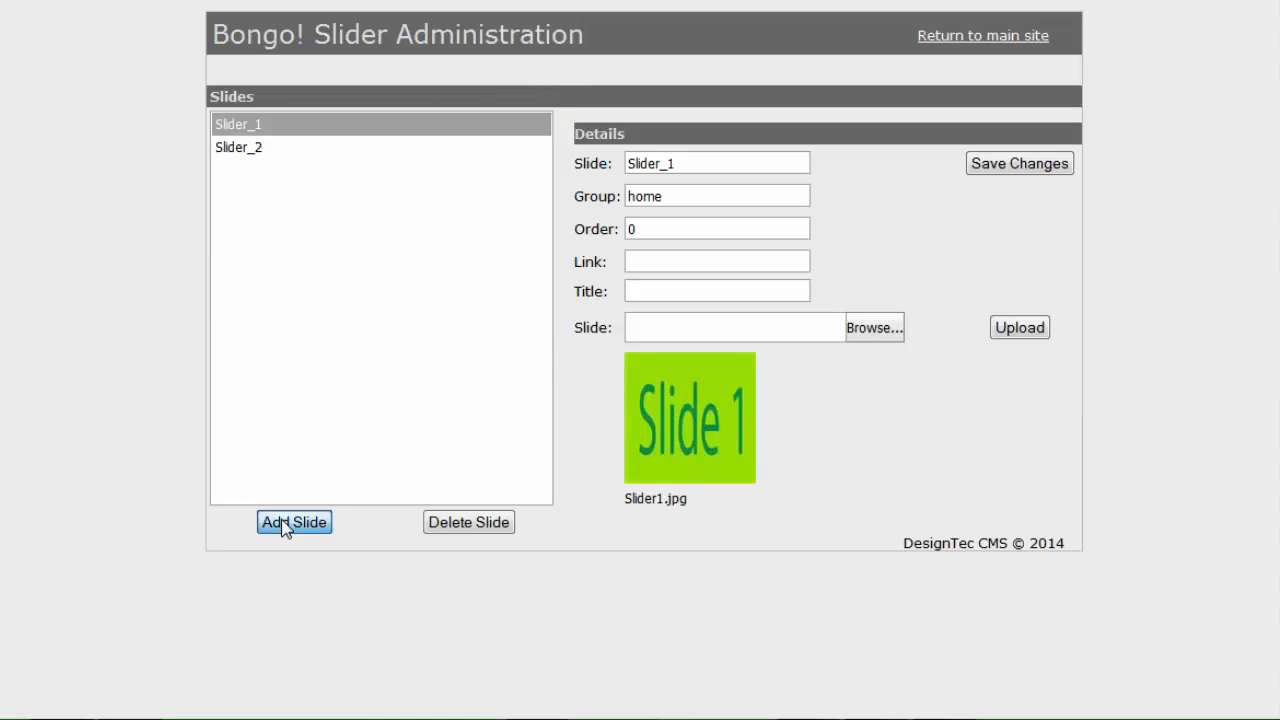
left_click(285, 525)
left_click(617, 163)
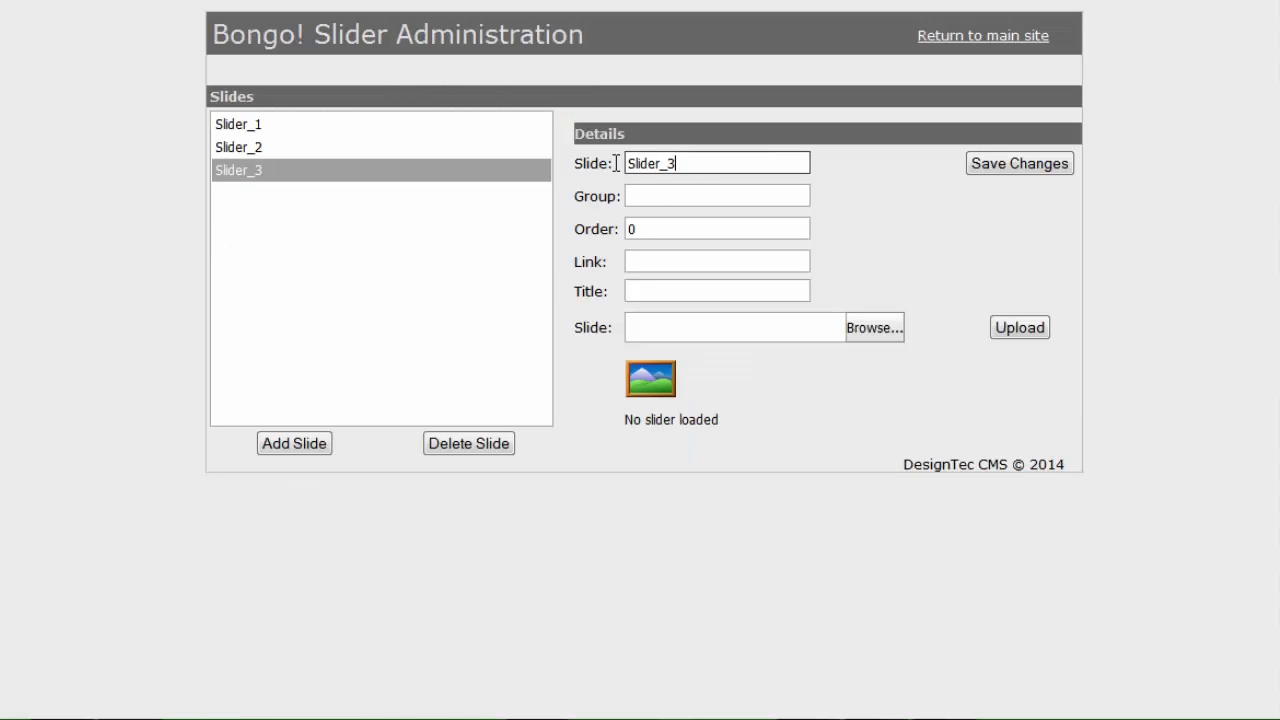
type("Project")
left_click(661, 196)
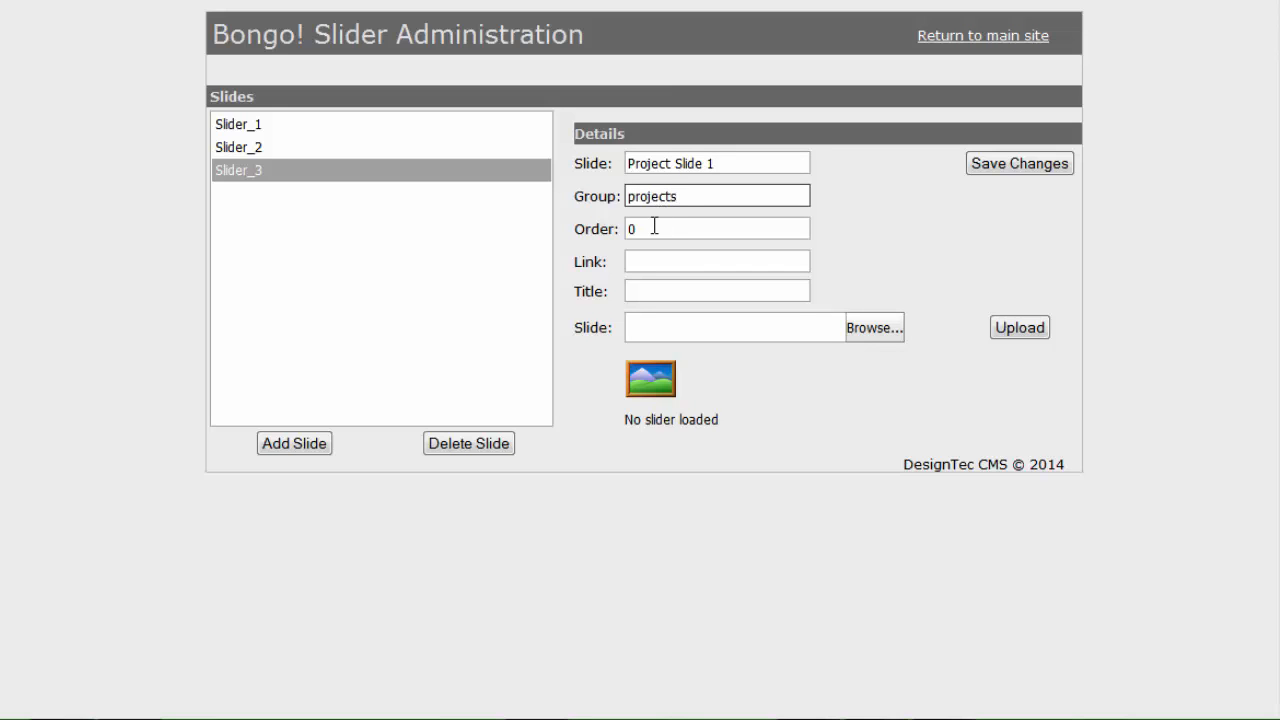
Step: Title Project Slide 1 "This is our first project slide", upload Small-Slide-1.jpg as its image, and save the changes
left_click(634, 292)
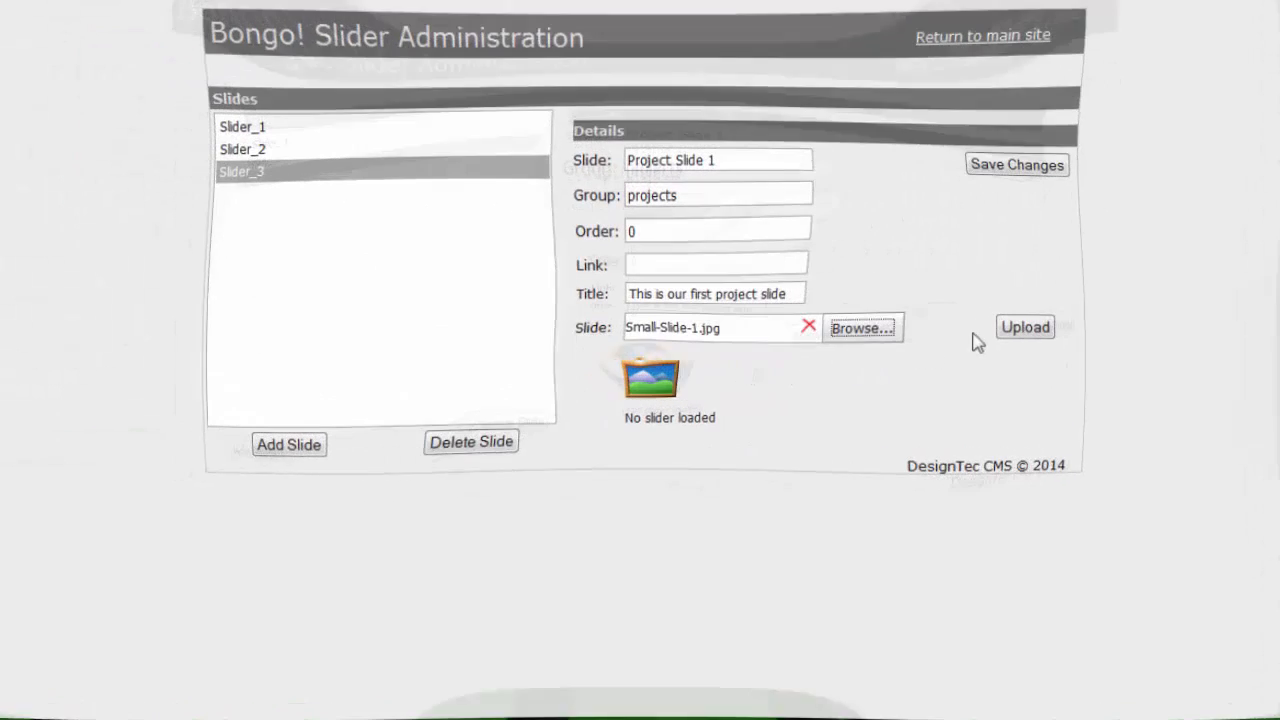
left_click(1019, 327)
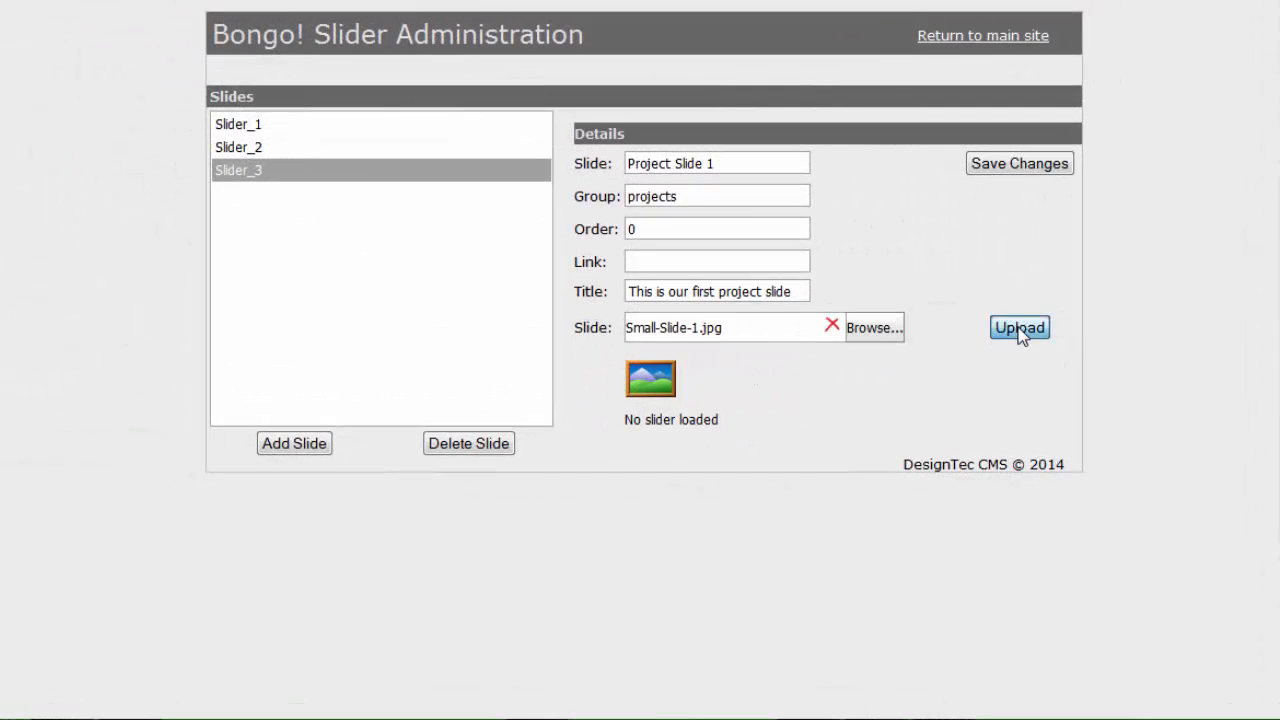
left_click(1001, 166)
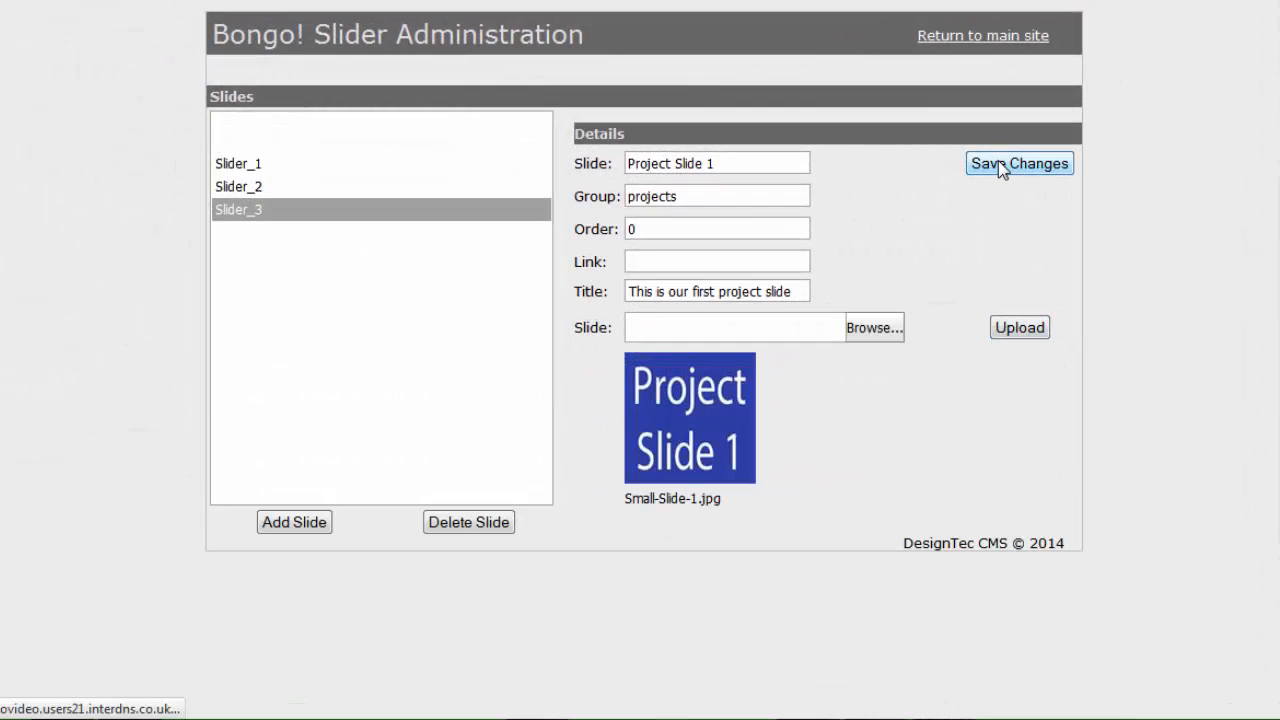
Step: Add and save Project Slide 2 in group projects with order 1, title "This is our second project slide" and image Small-Slide-2.jpg; return to the main site
left_click(290, 522)
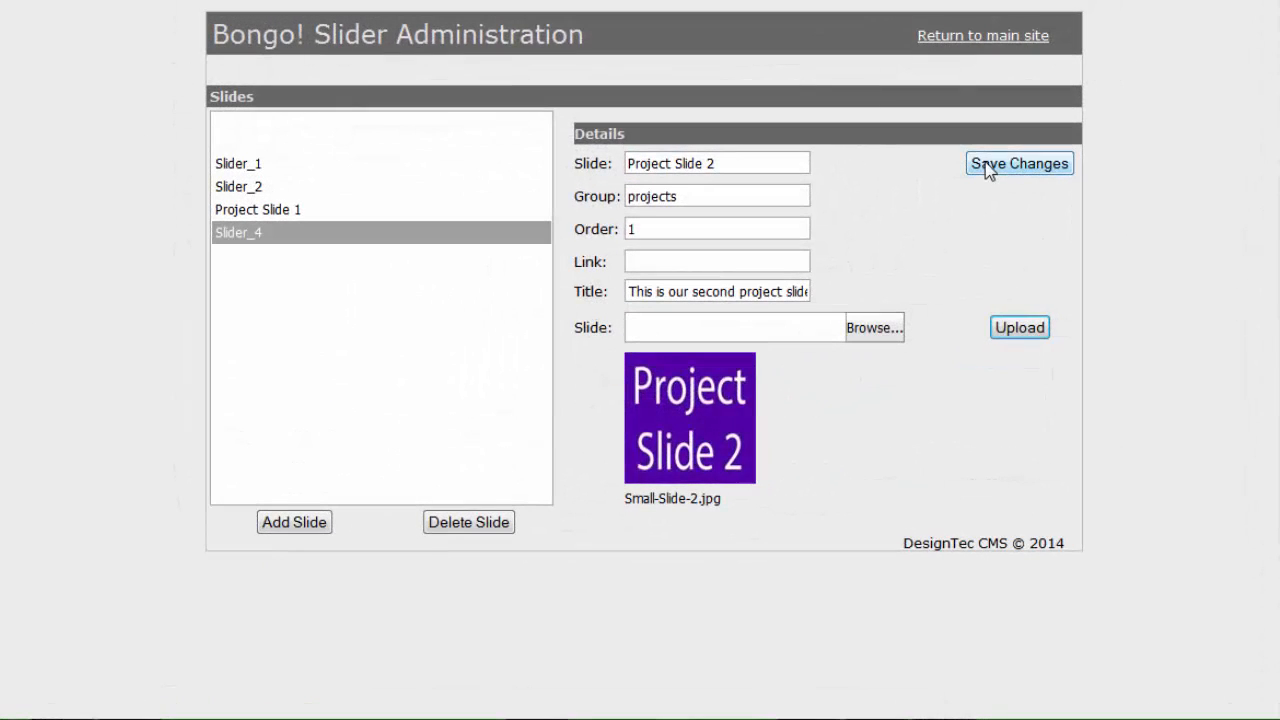
left_click(975, 168)
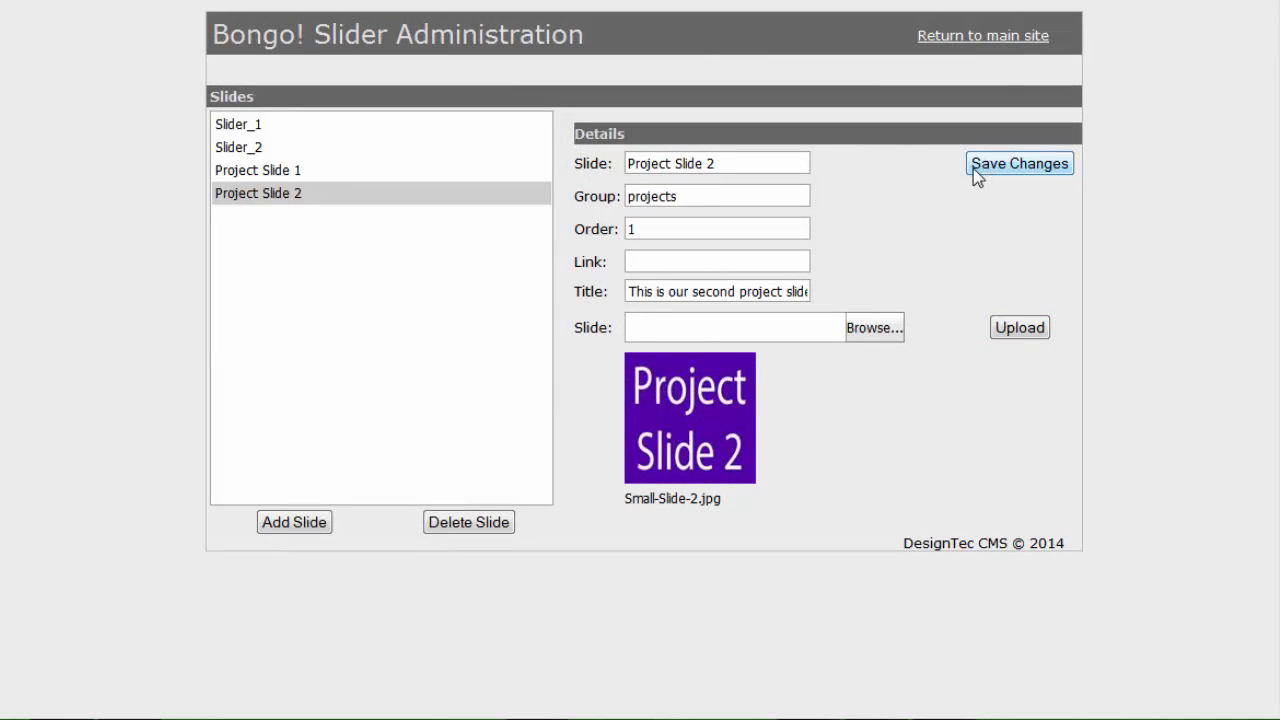
left_click(1012, 40)
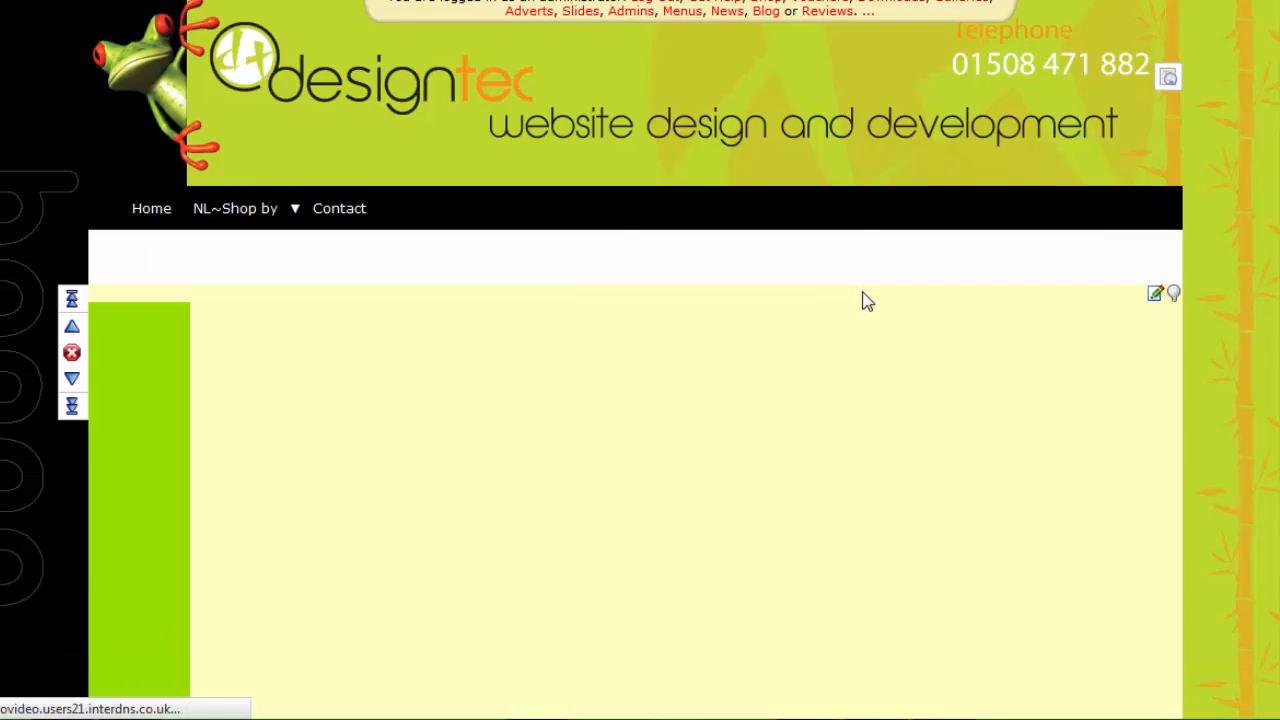
Step: Set Force Buttons to No for the small projects slider and save its settings
scroll(866, 301, "down", 6)
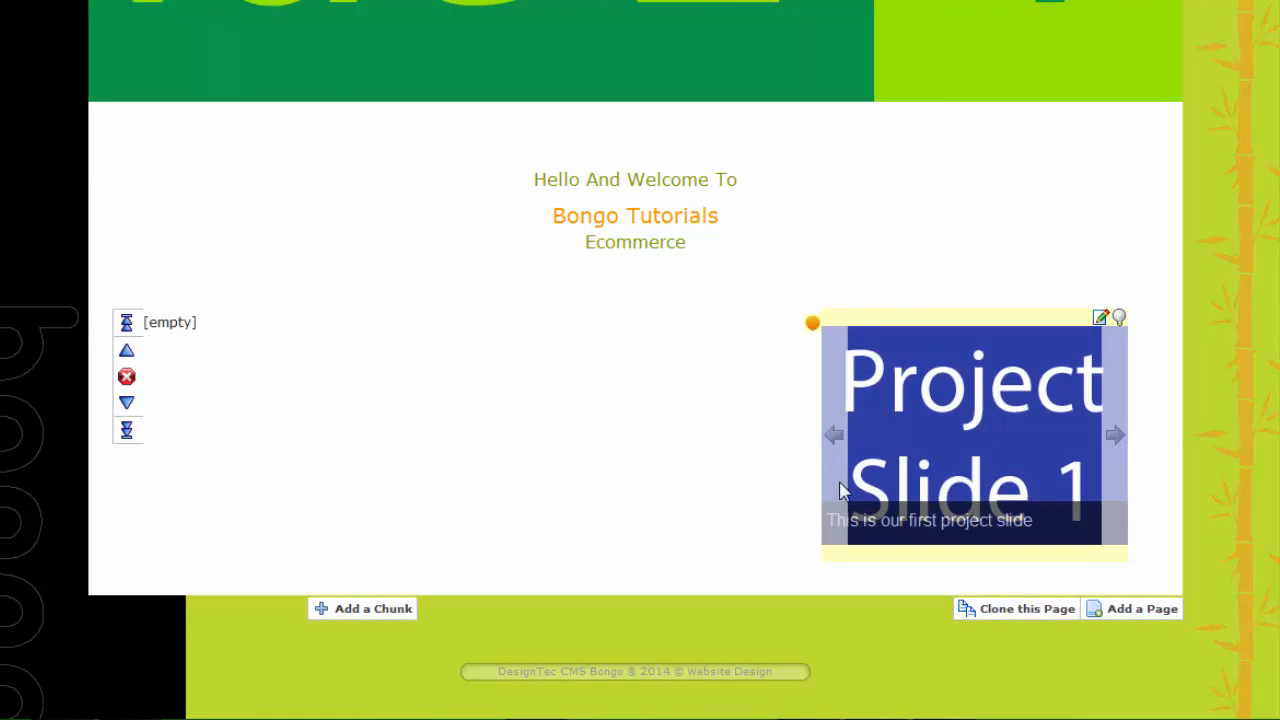
left_click(952, 372)
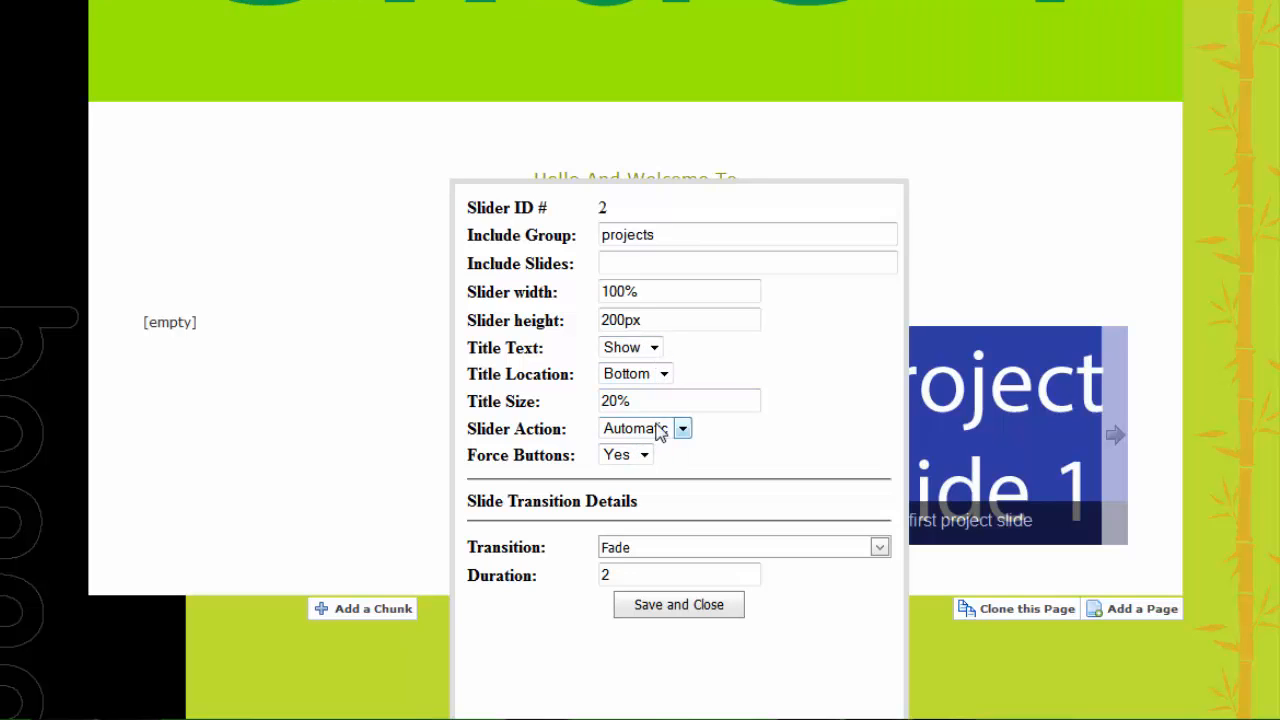
left_click(646, 456)
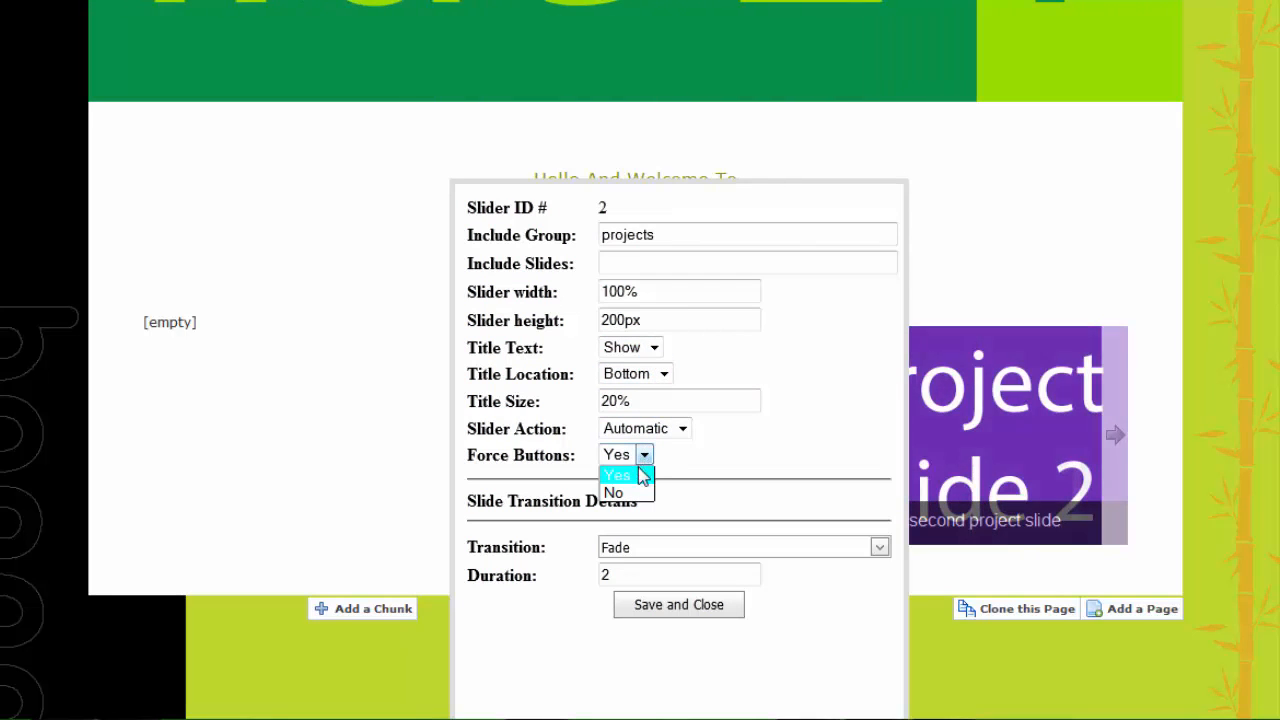
left_click(658, 609)
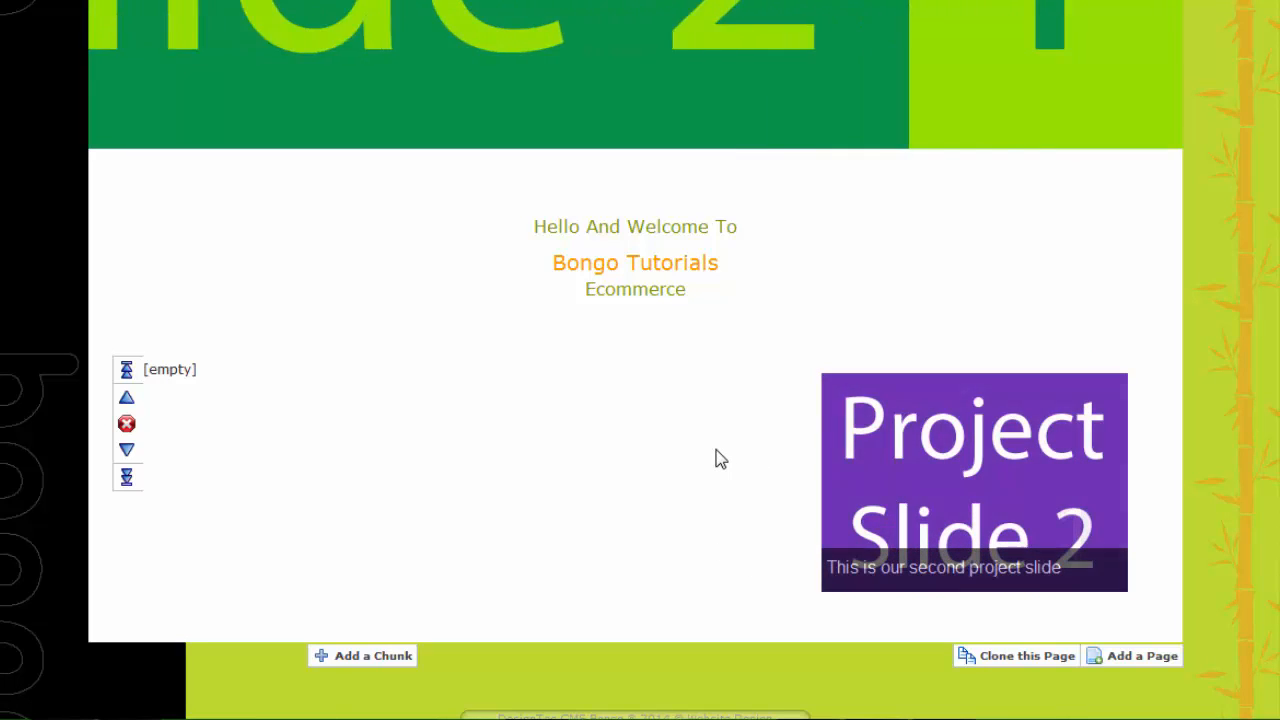
Step: Set Force Buttons to Yes for the large home slider and save its settings
scroll(717, 450, "up", 4)
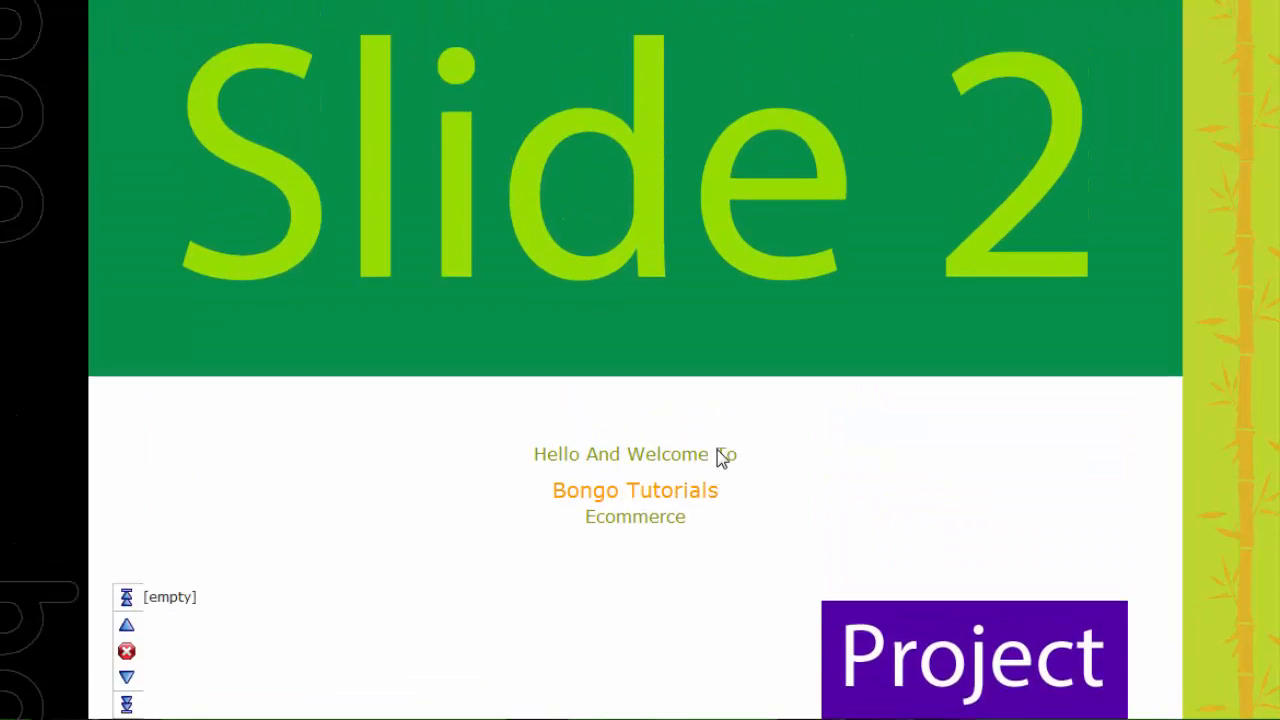
left_click(728, 352)
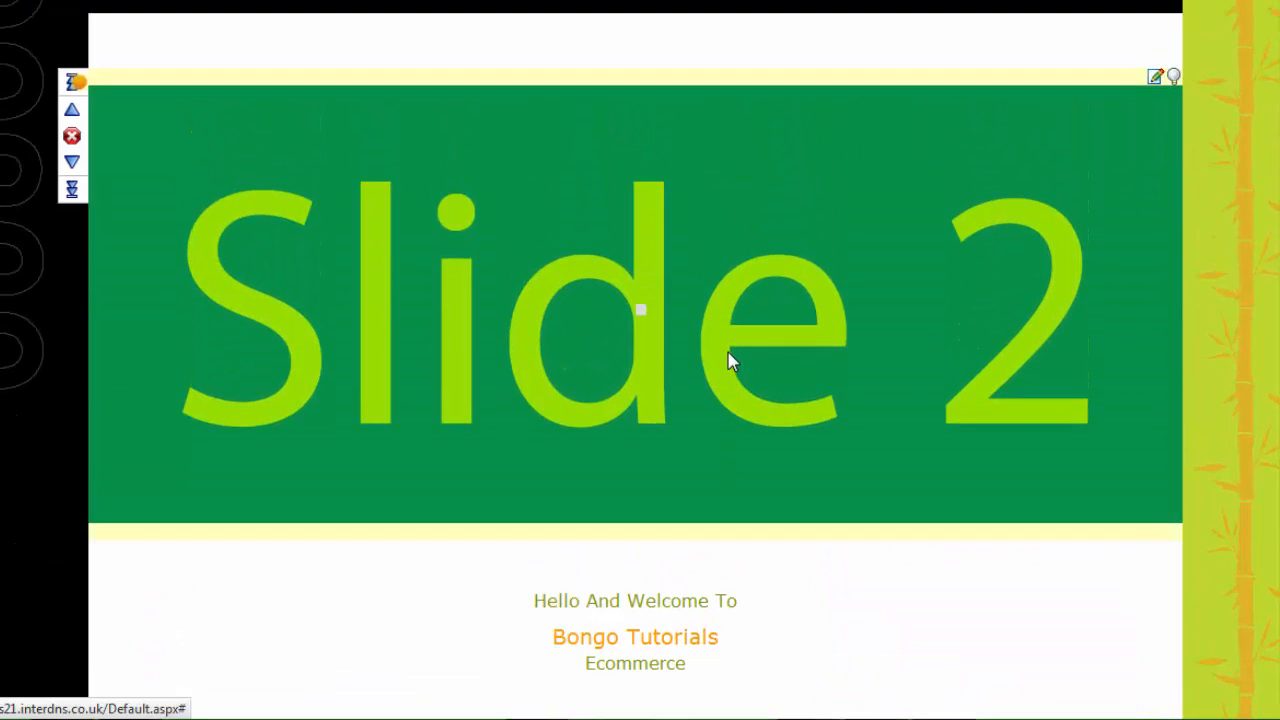
left_click(645, 324)
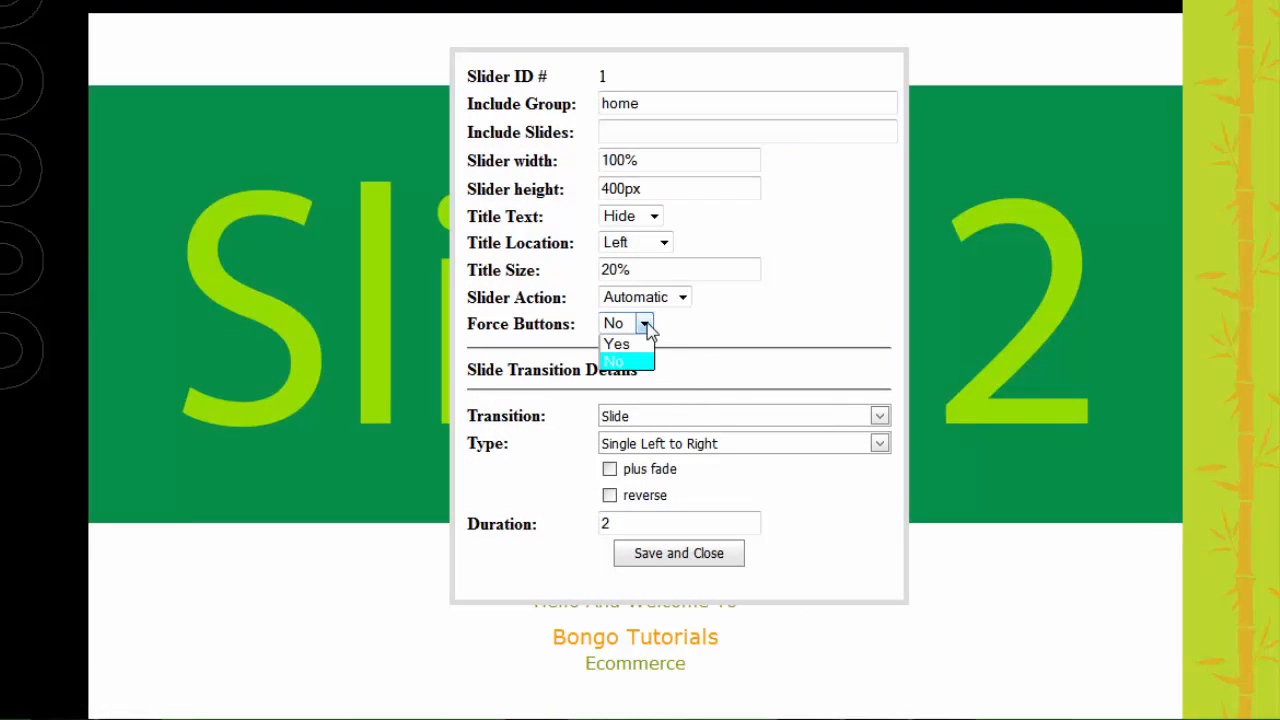
left_click(643, 345)
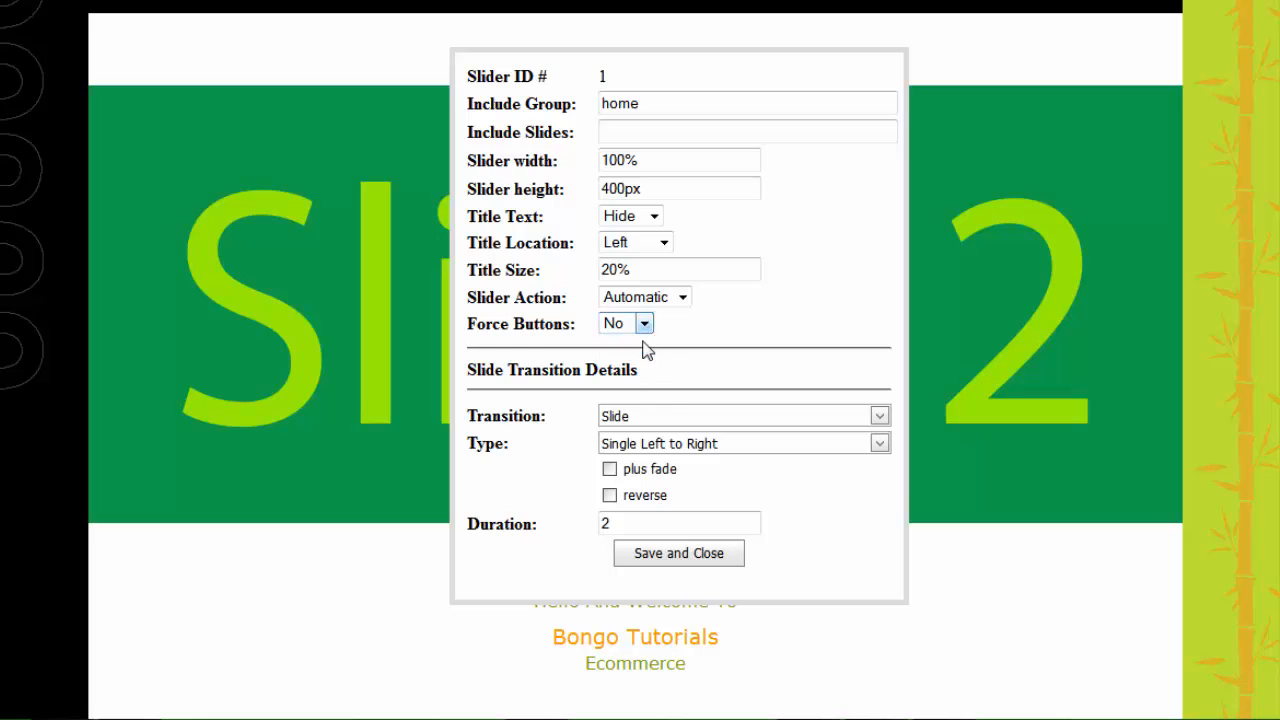
left_click(667, 557)
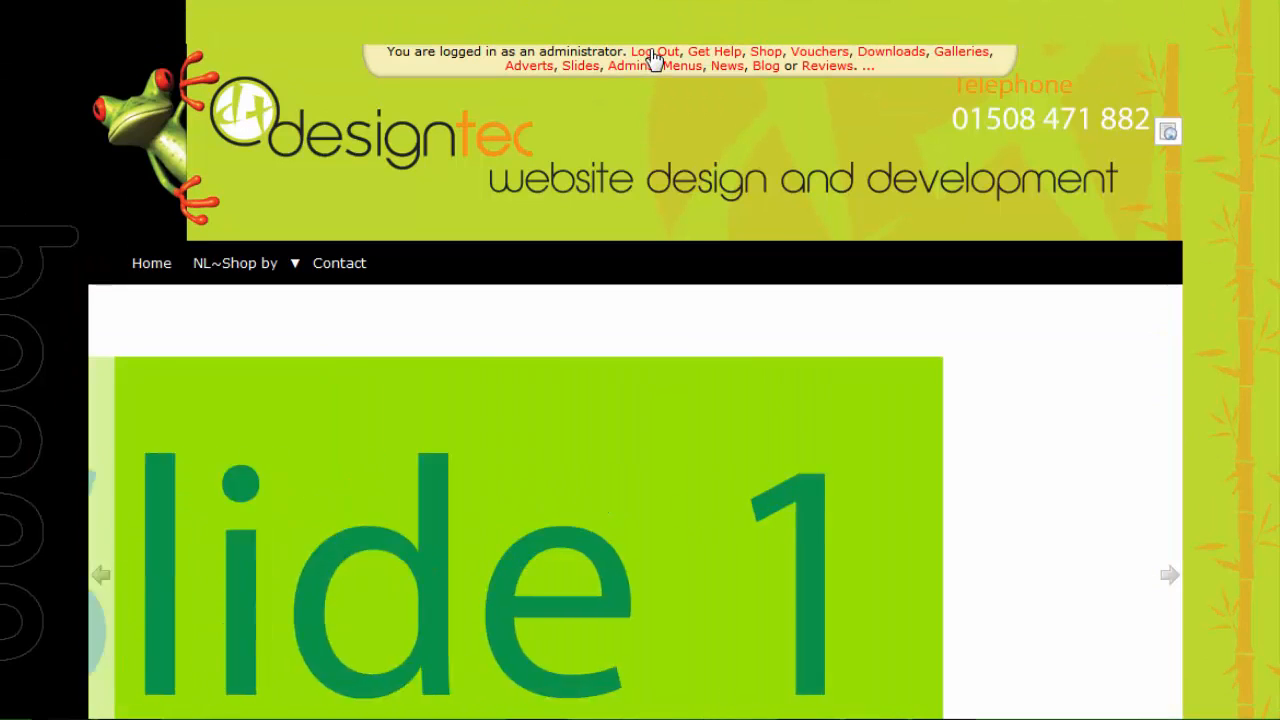
Step: Log out of the administrator session and test the large home slider by advancing it twice with its forward arrow
mouse_move(666, 351)
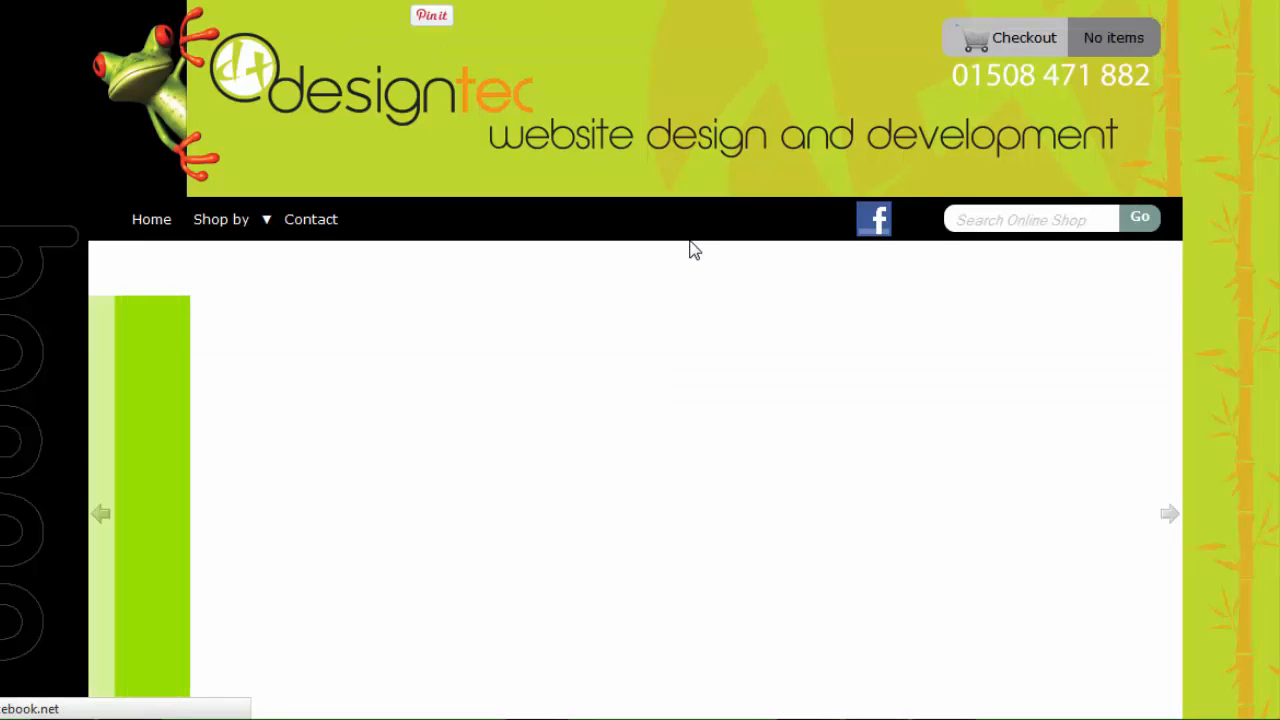
scroll(683, 250, "down", 4)
scroll(742, 427, "up", 1)
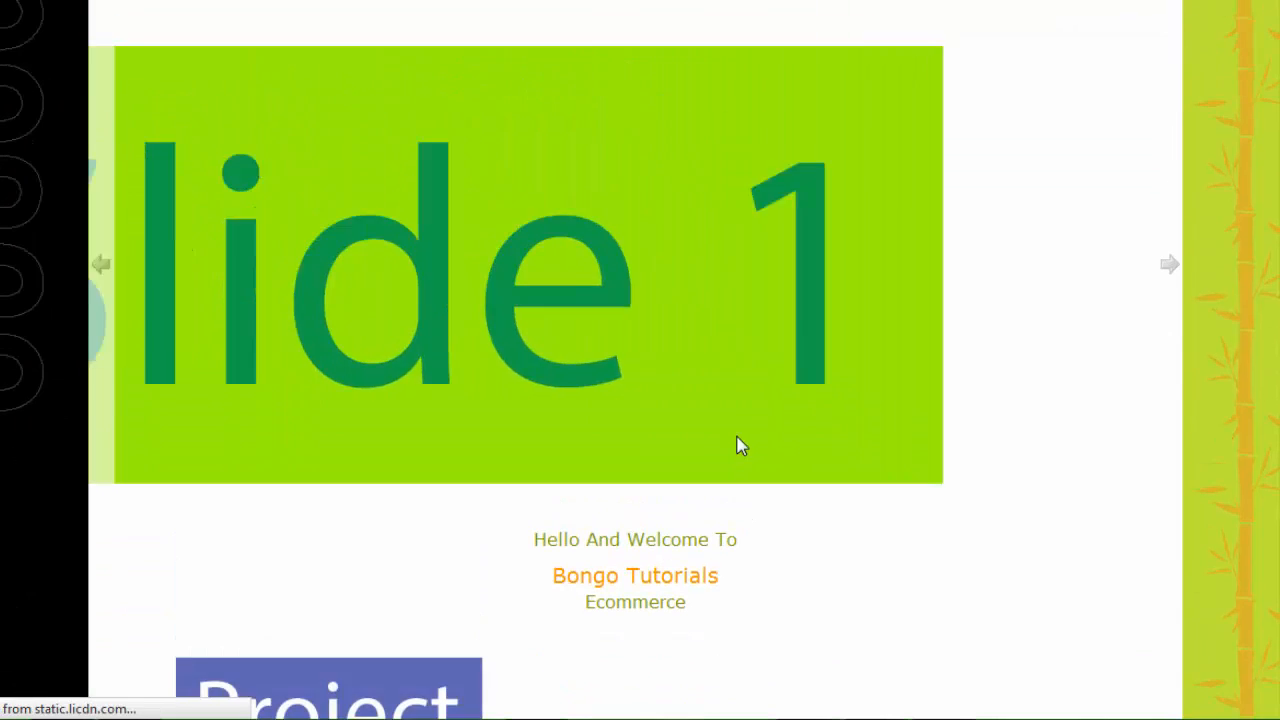
left_click(1169, 266)
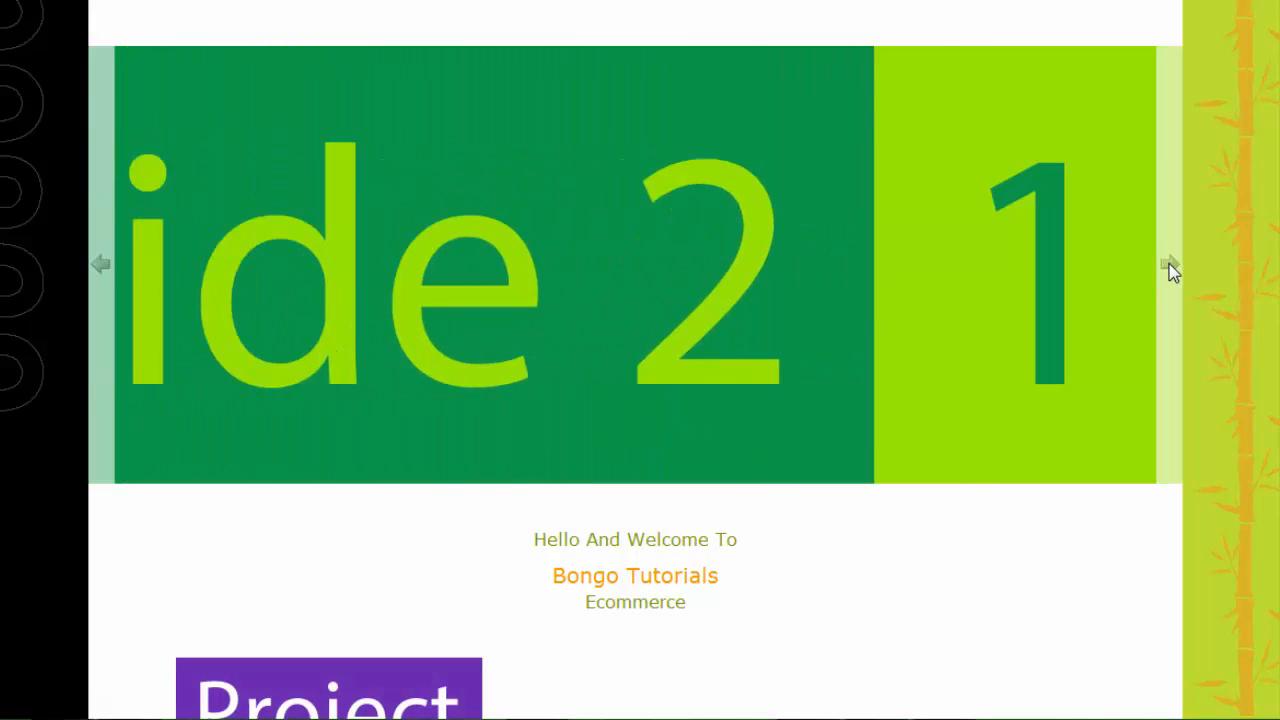
left_click(1169, 268)
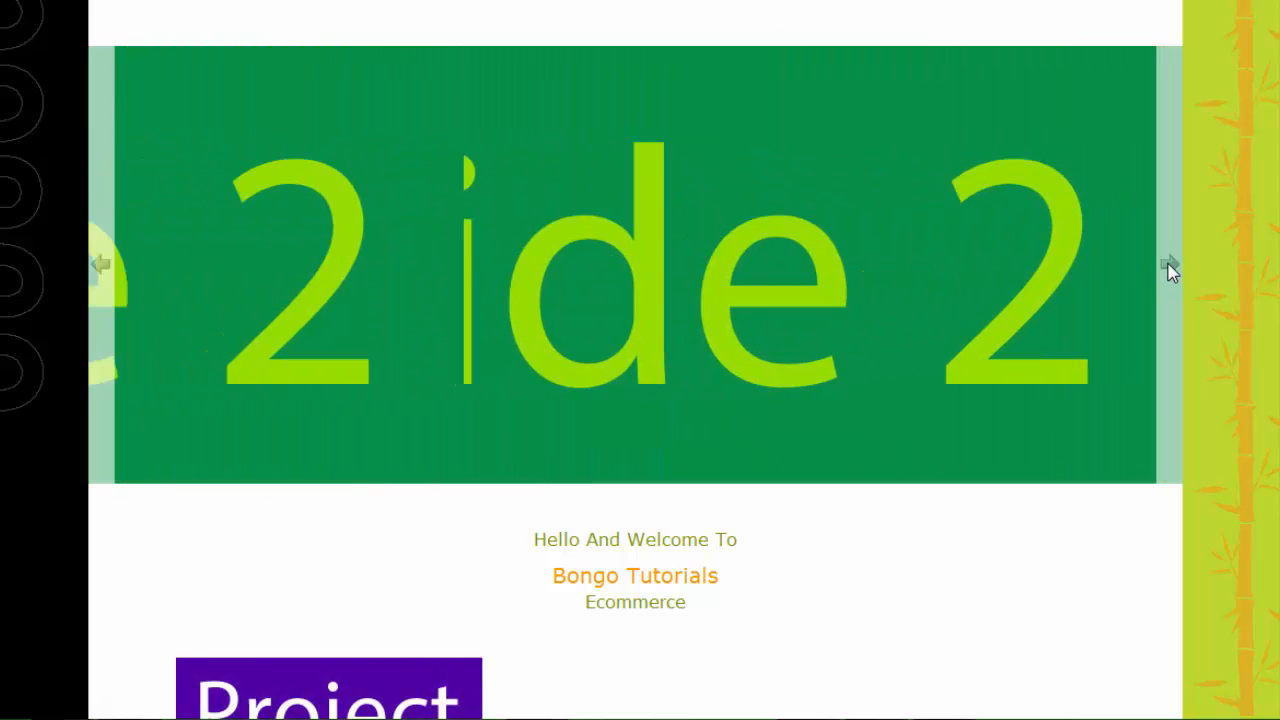